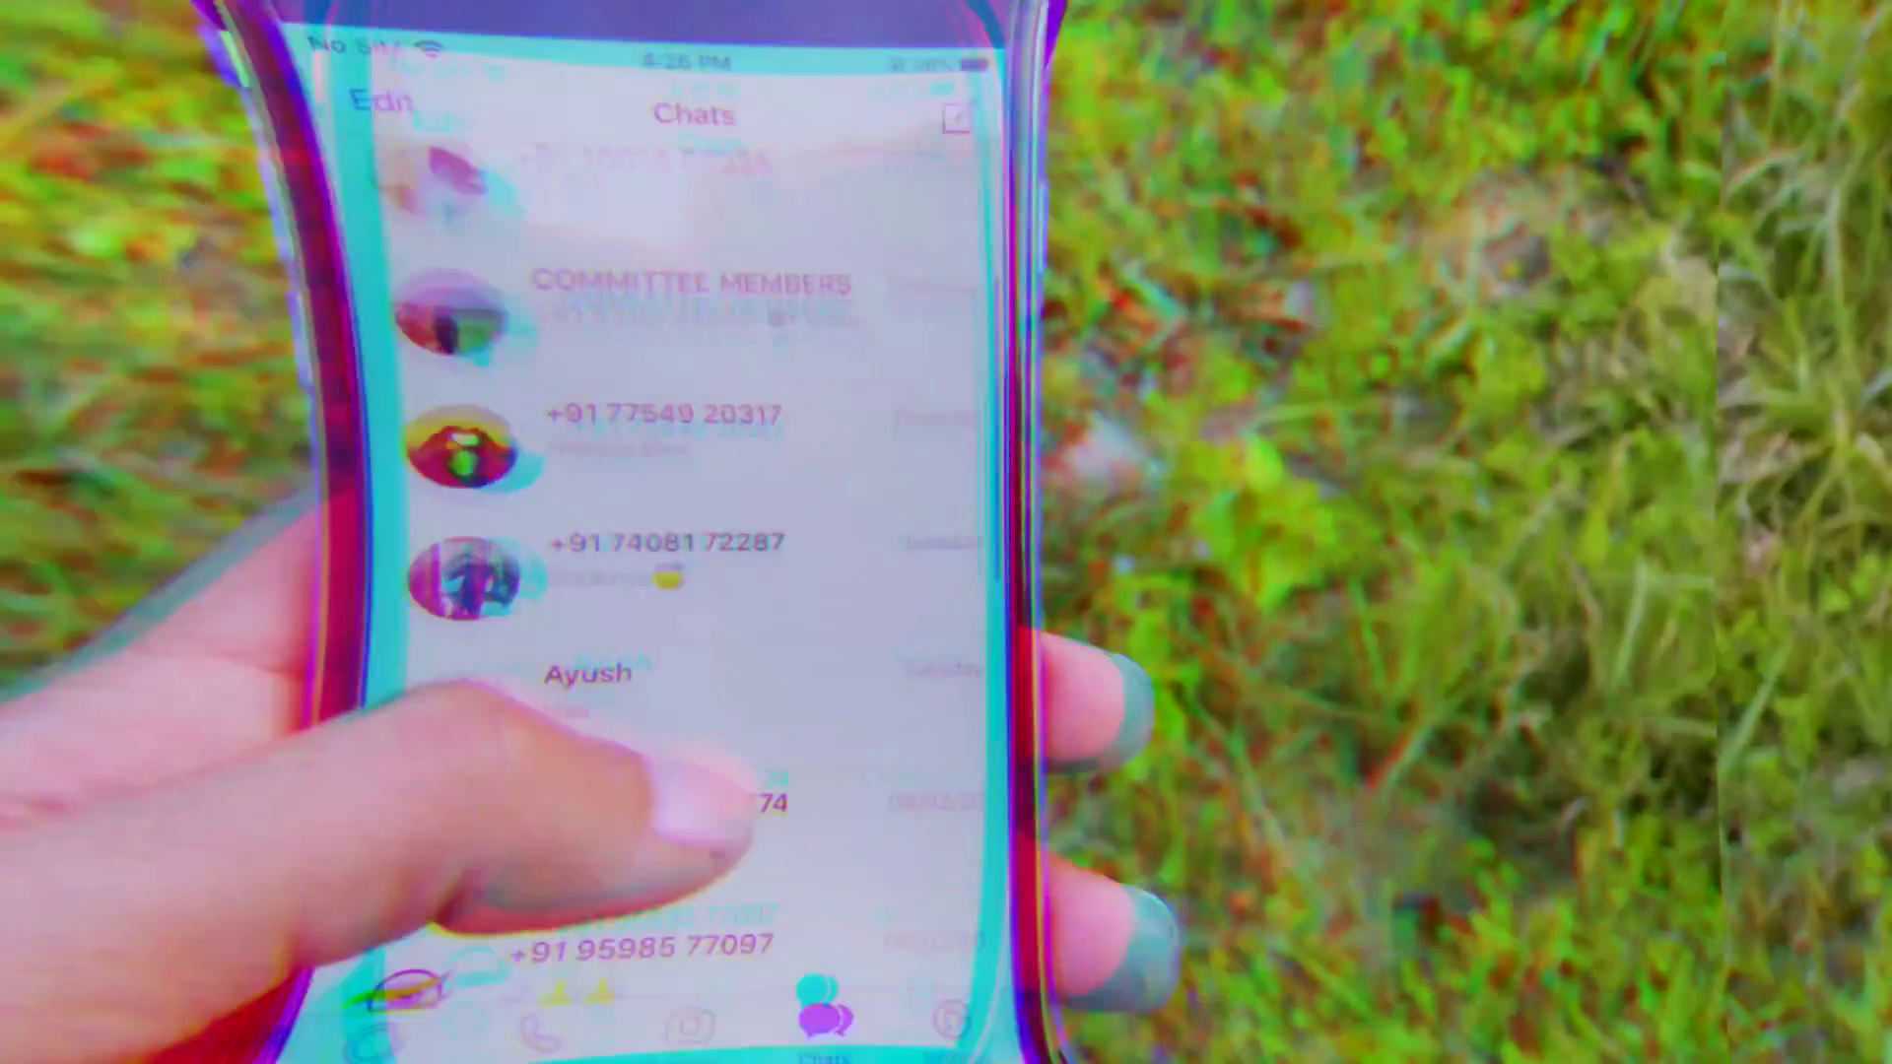
- Bring Chrome forward and browse down the dr.fone WhatsApp Transfer web page
scroll(917, 543, "down", 10)
scroll(887, 592, "up", 10)
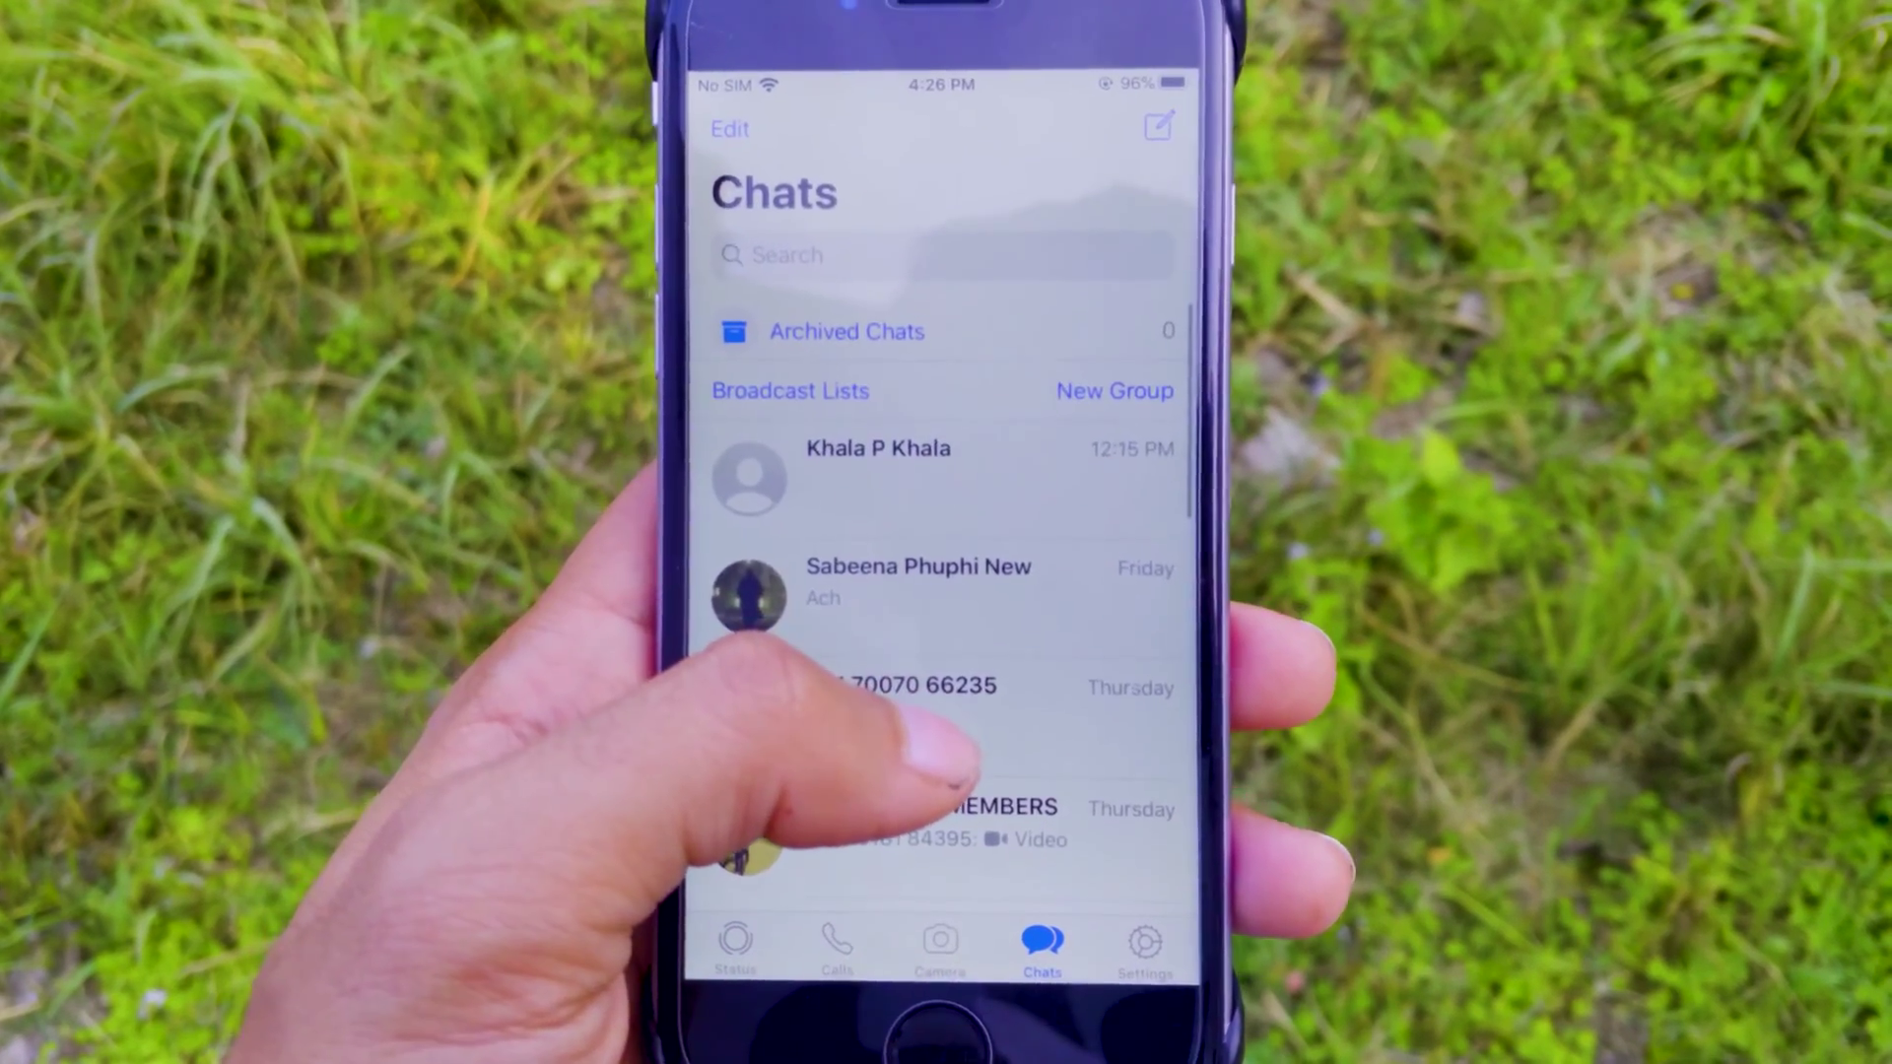
scroll(916, 592, "down", 10)
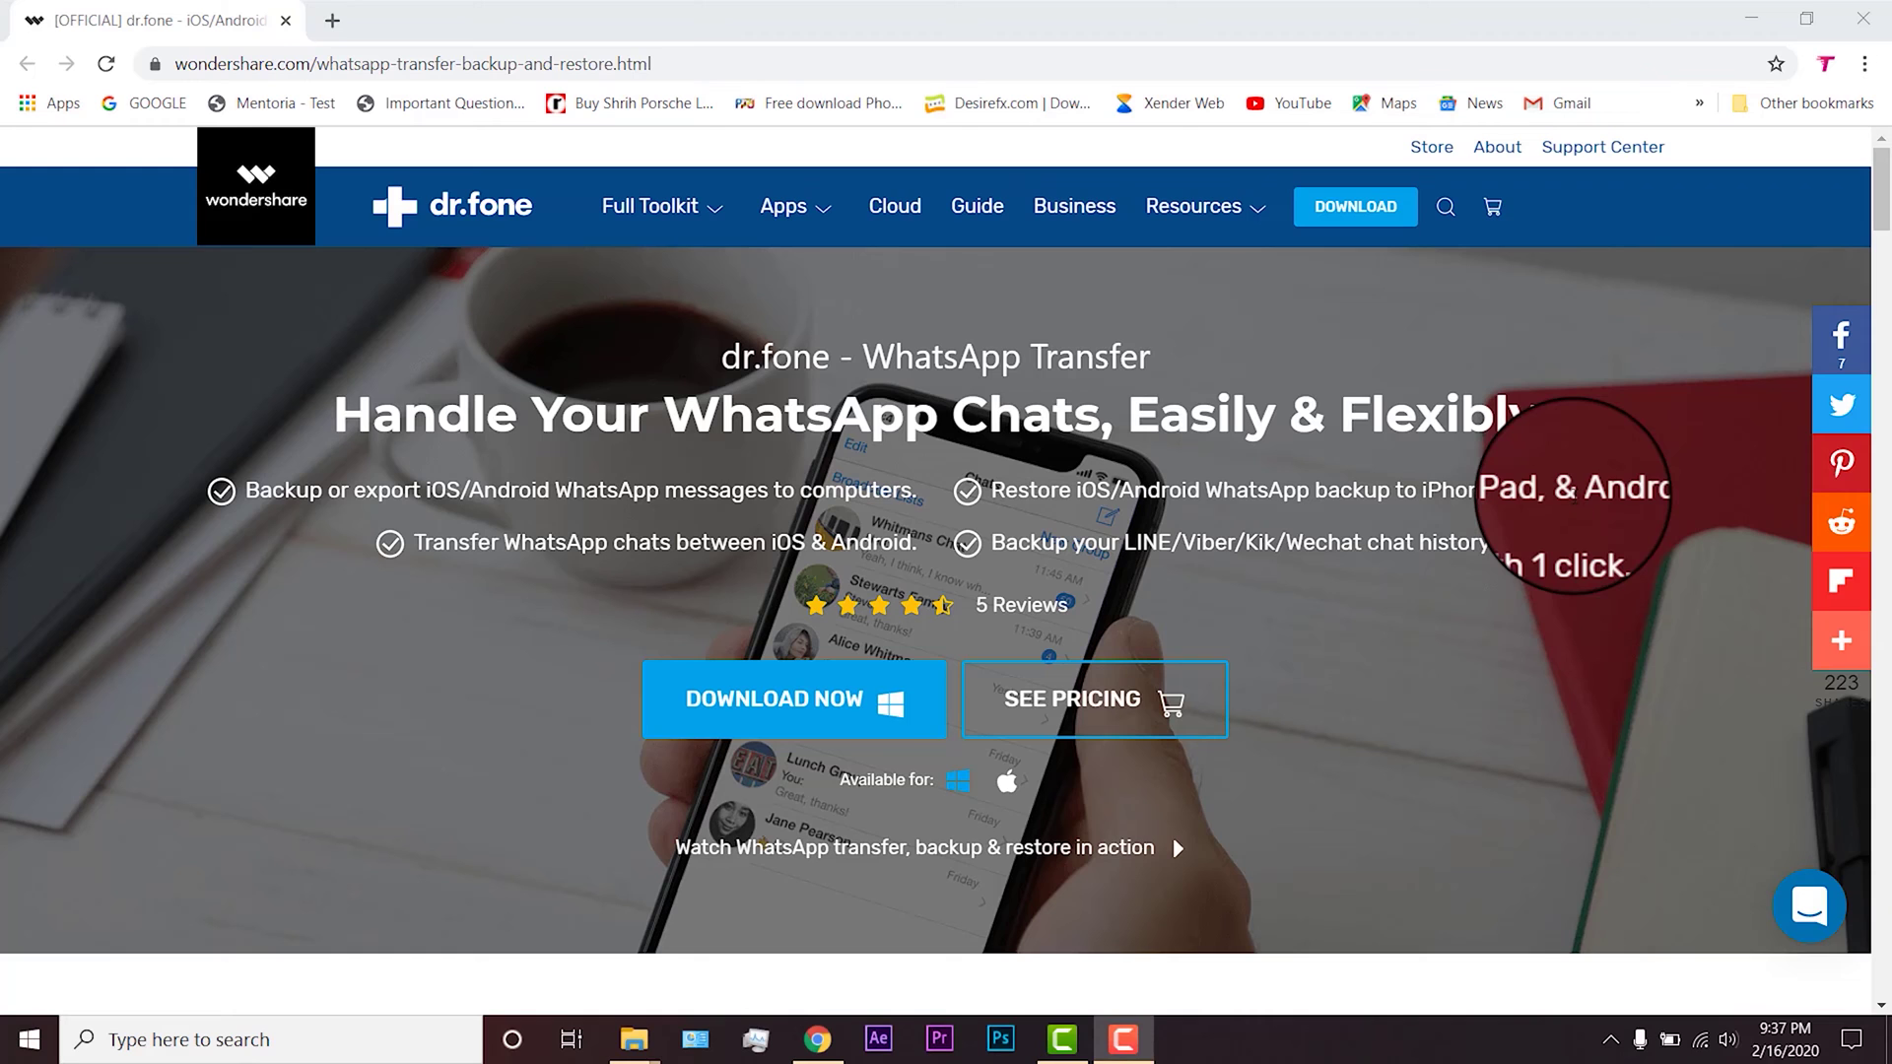
left_click(1523, 517)
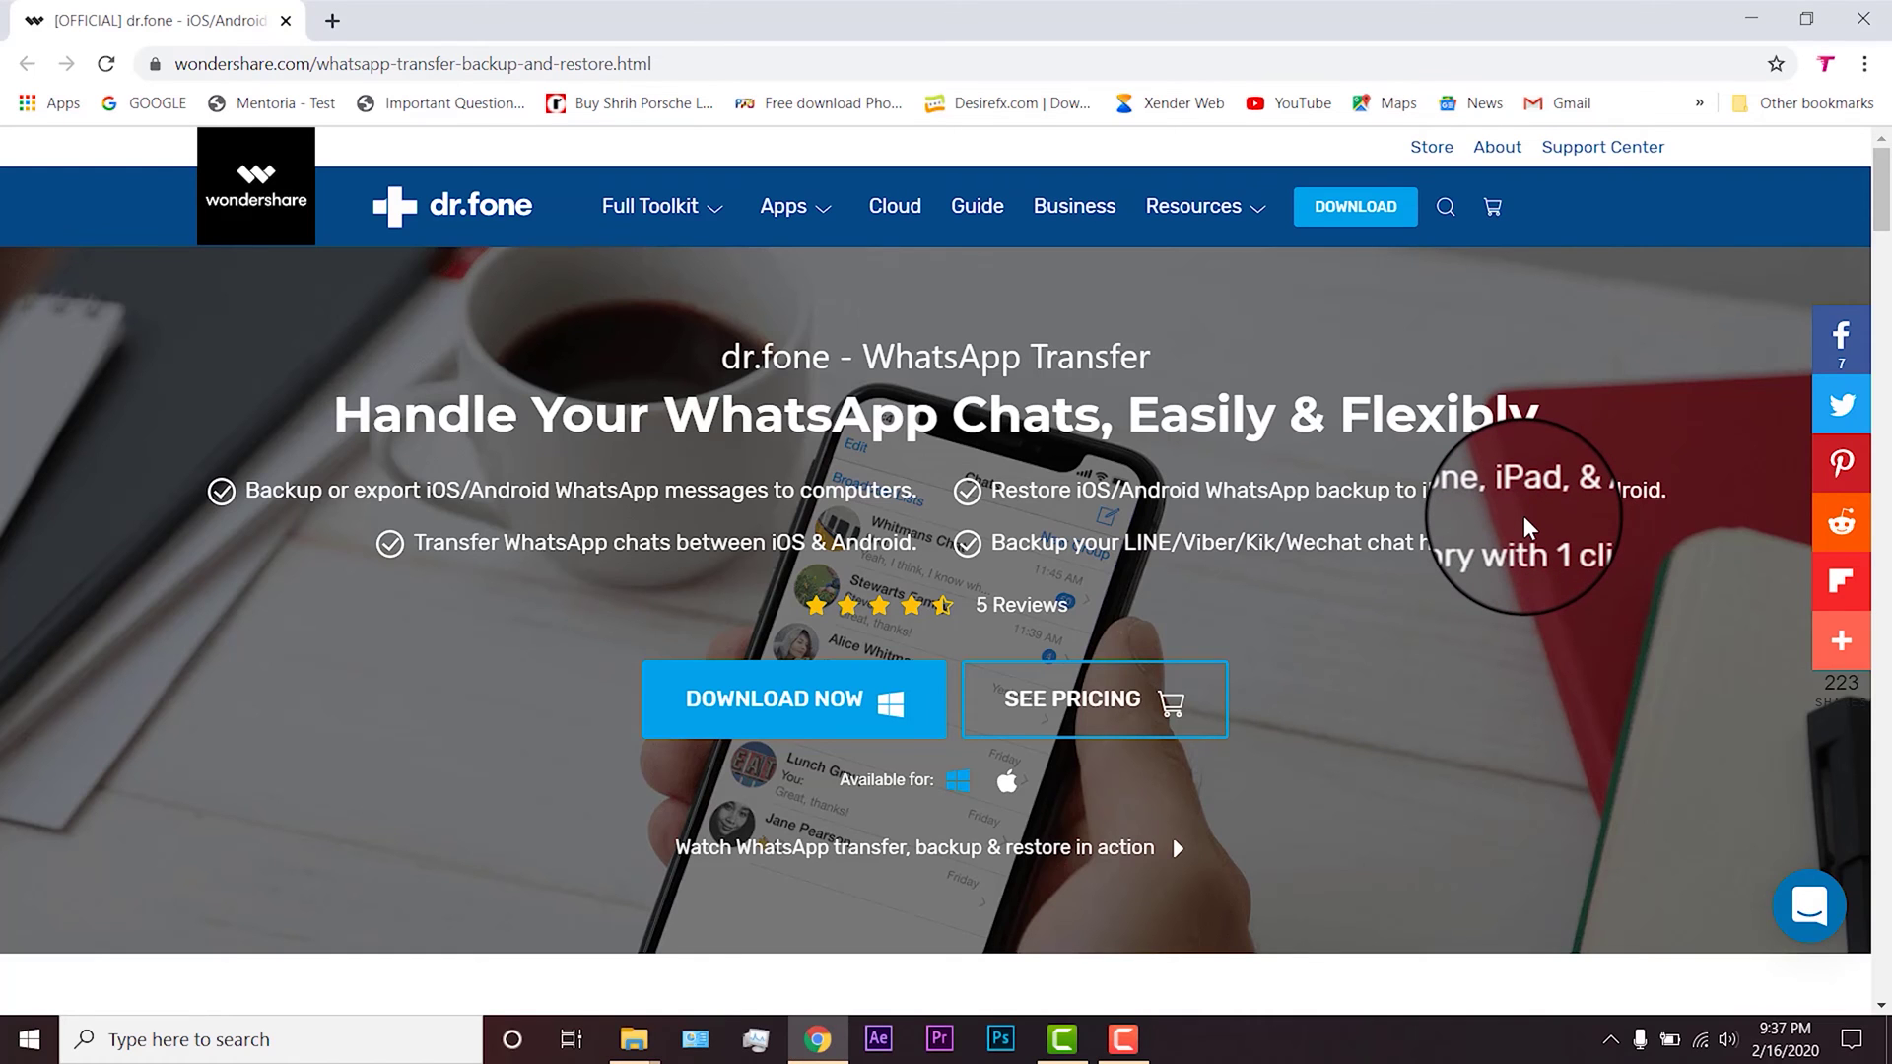
scroll(1523, 516, "down", 6)
scroll(1524, 516, "down", 3)
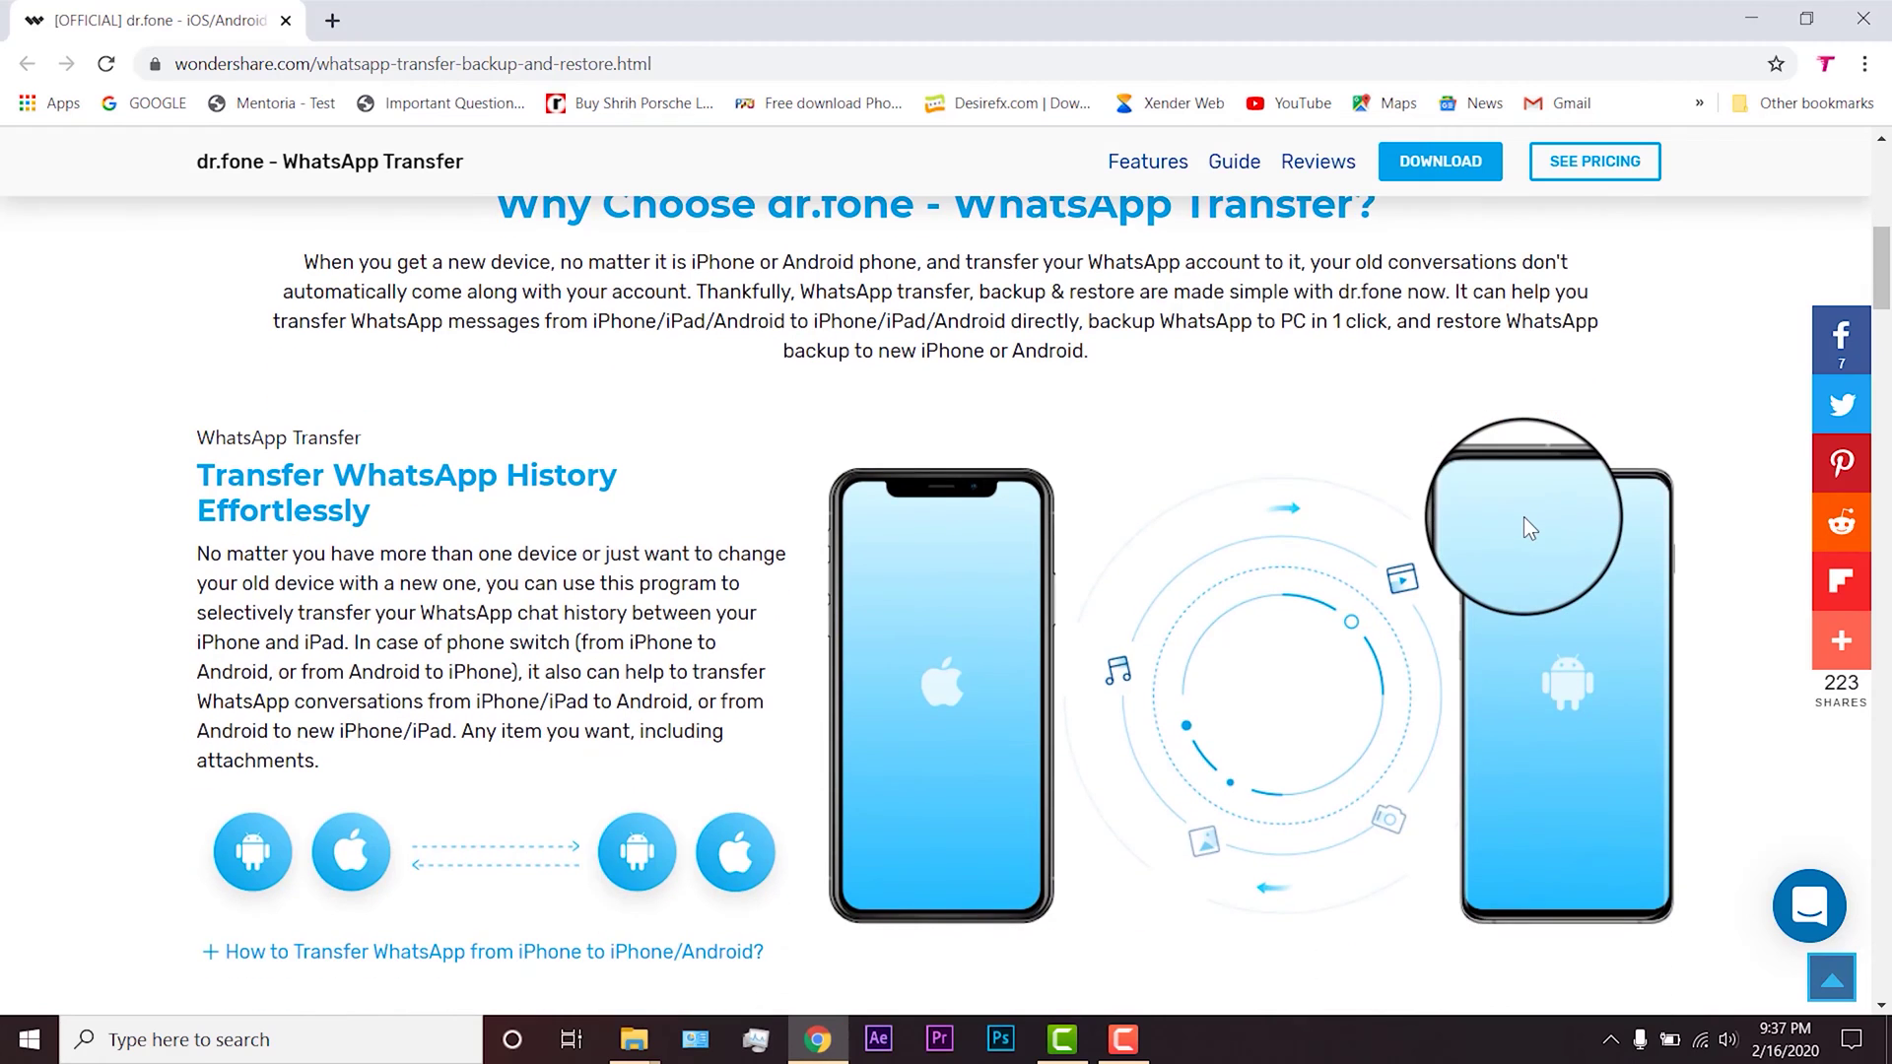
scroll(1524, 517, "down", 1)
scroll(1524, 516, "down", 4)
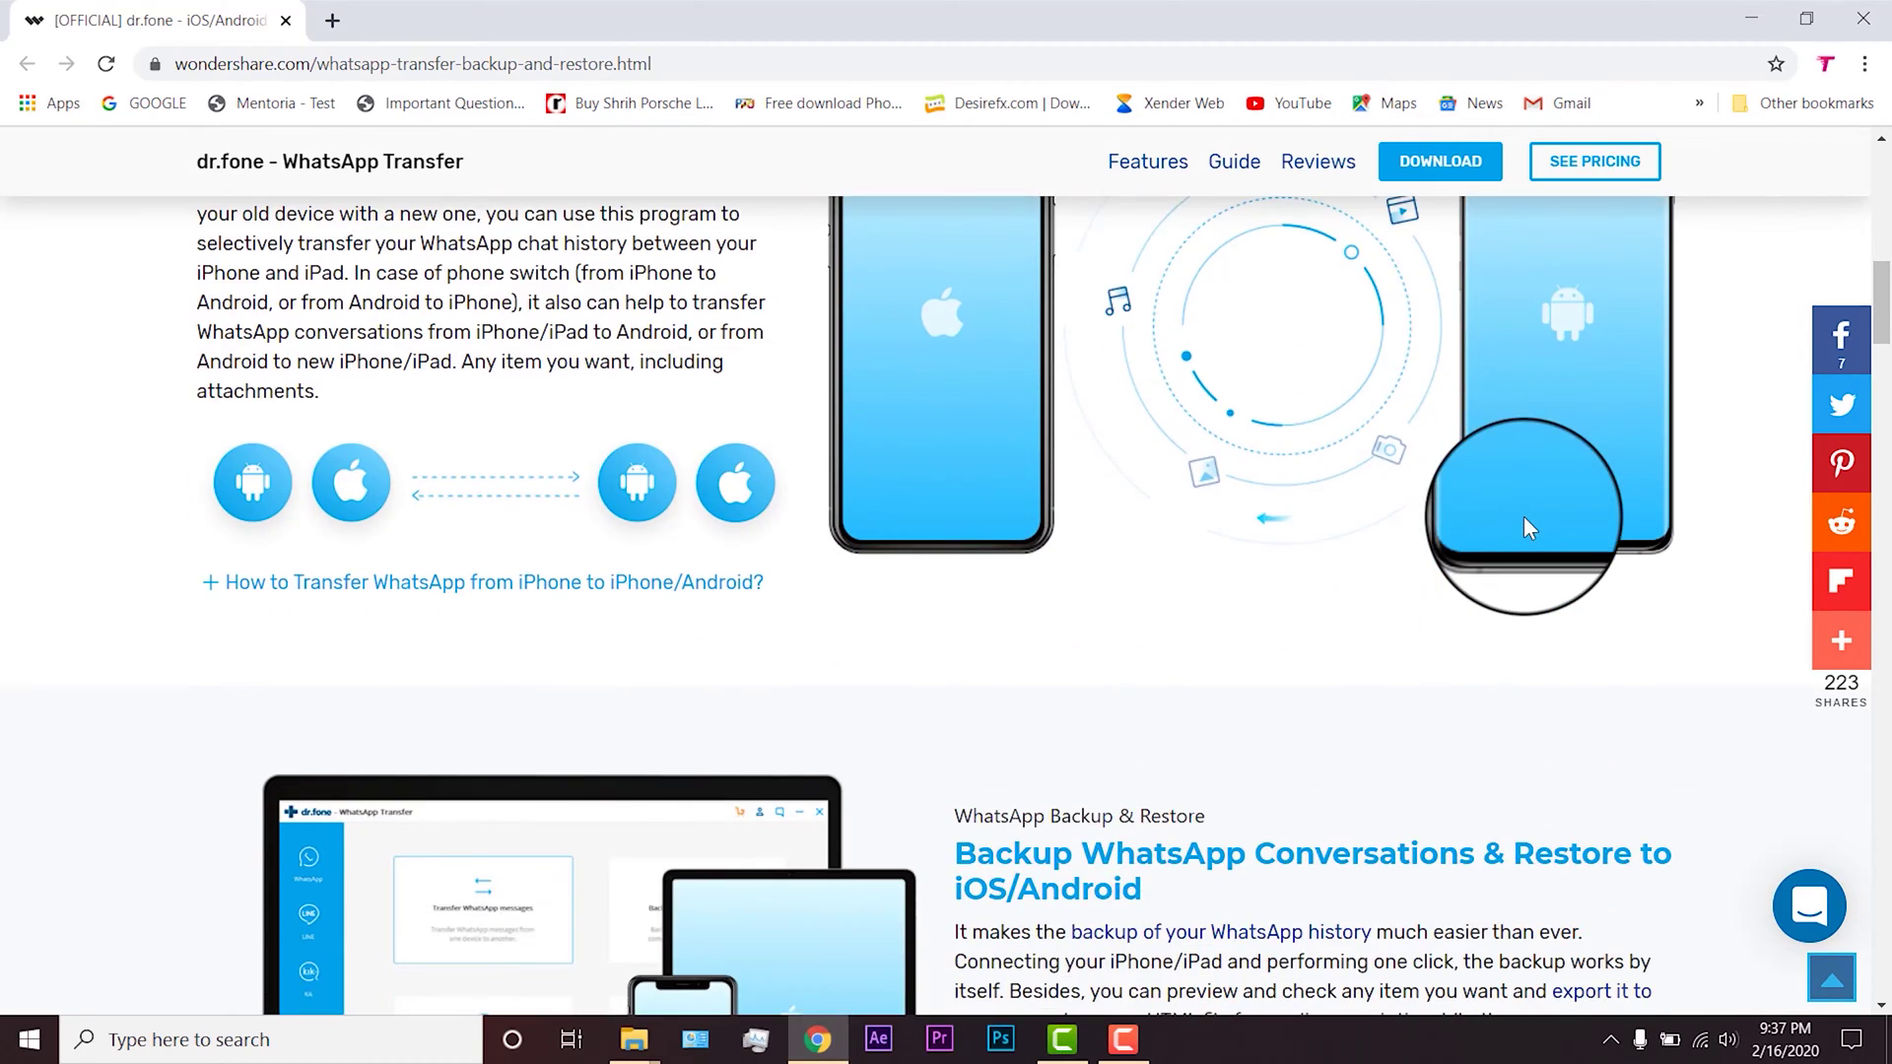
scroll(1523, 516, "down", 8)
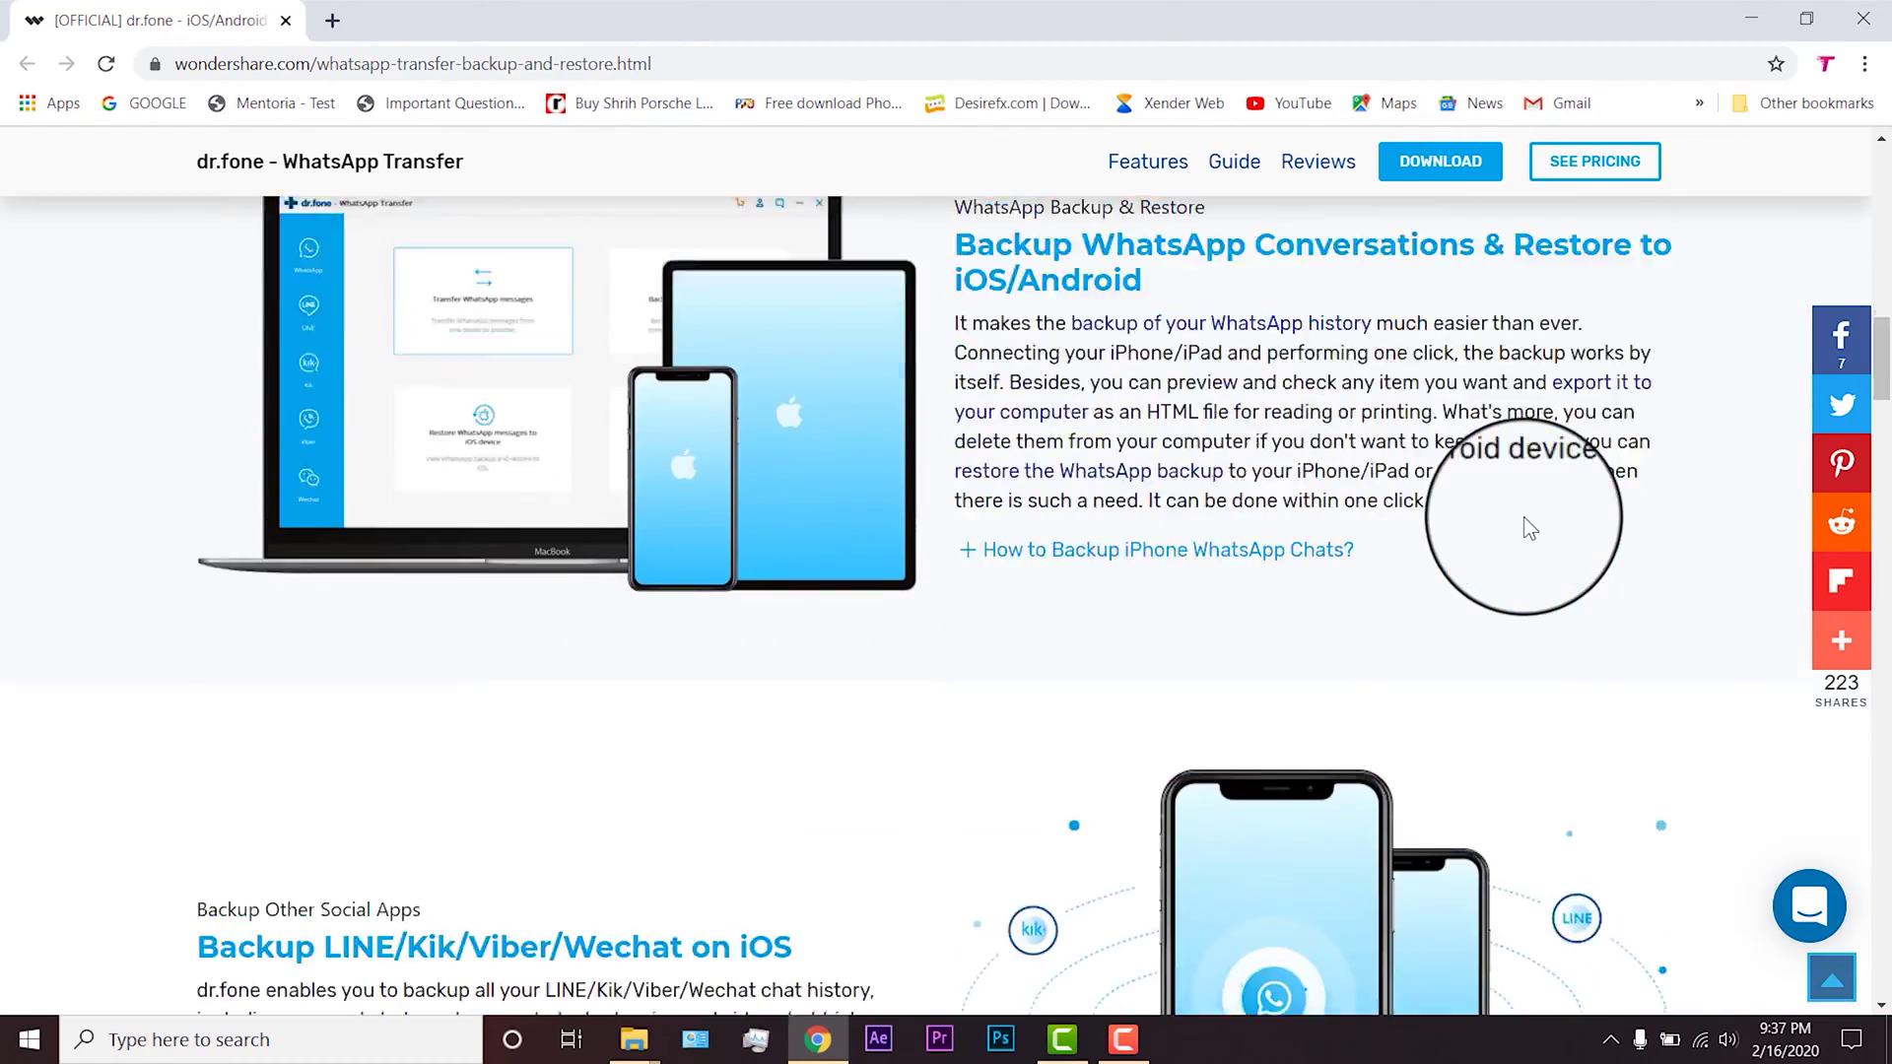
scroll(1524, 516, "down", 7)
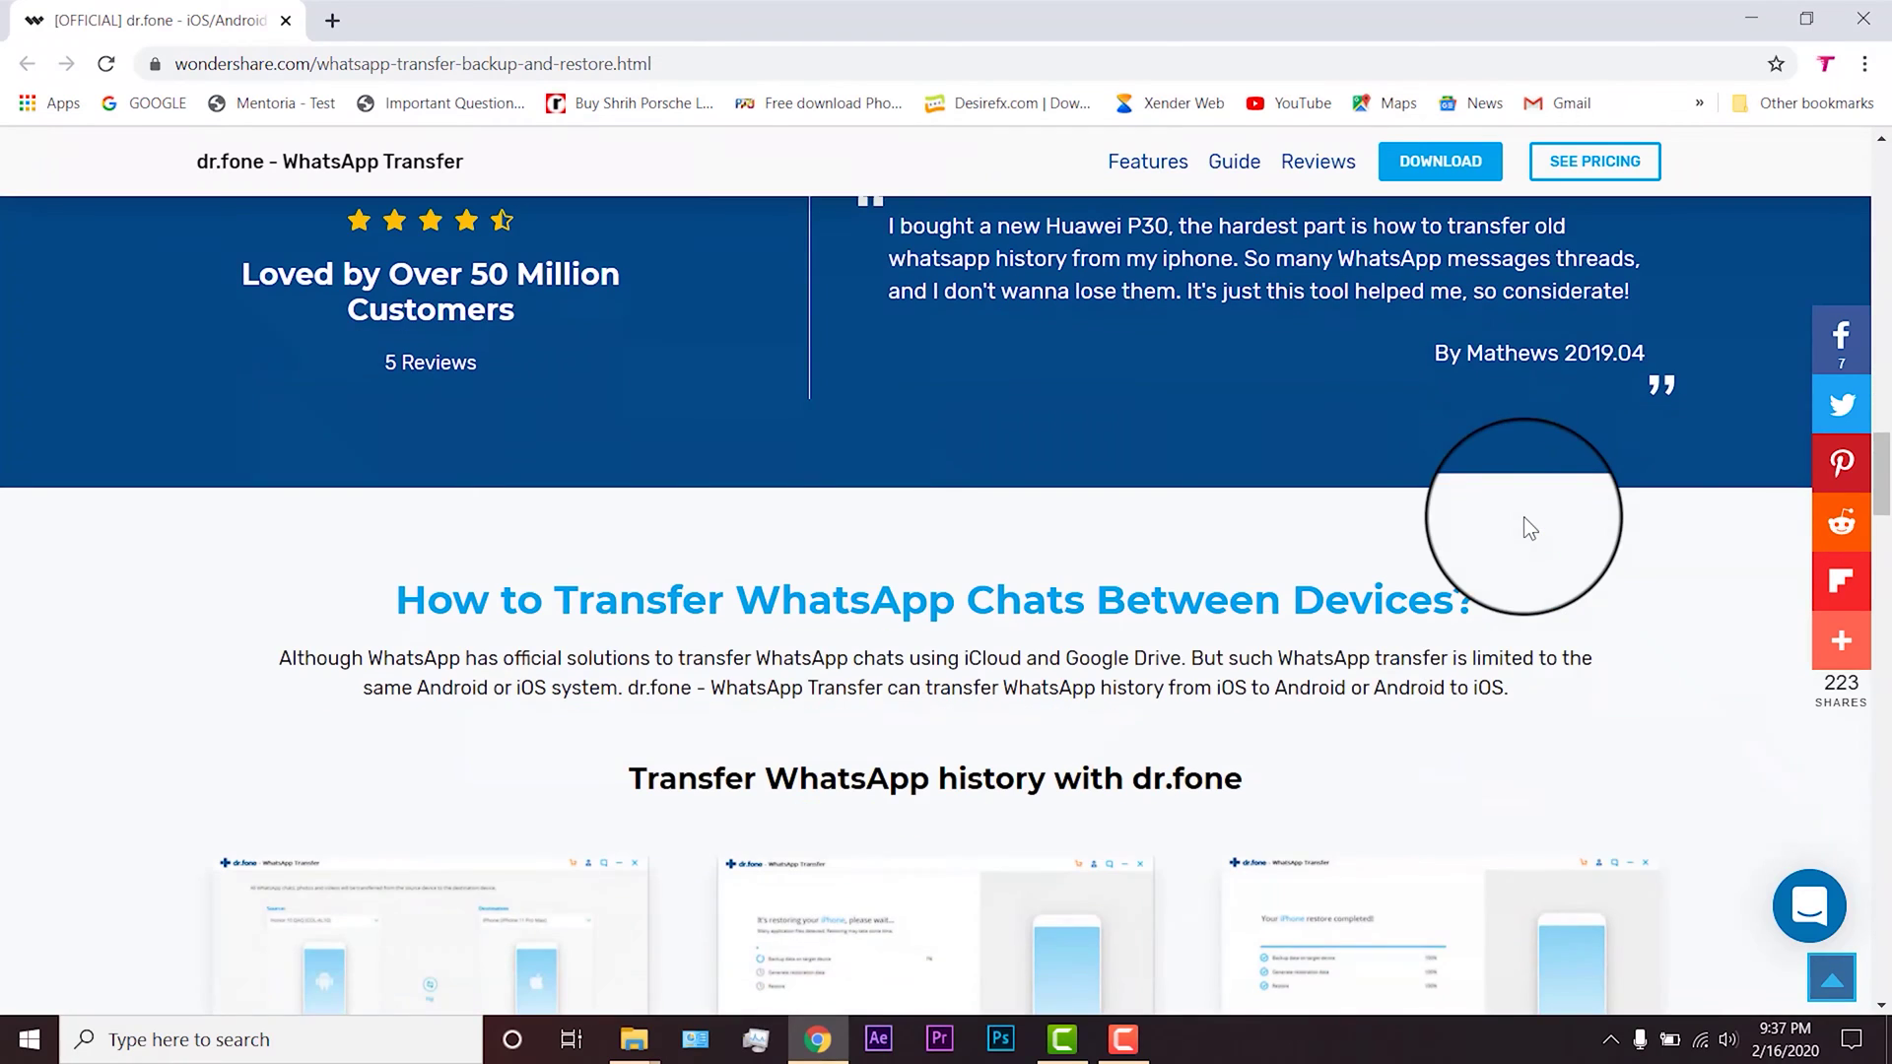
scroll(1523, 516, "down", 5)
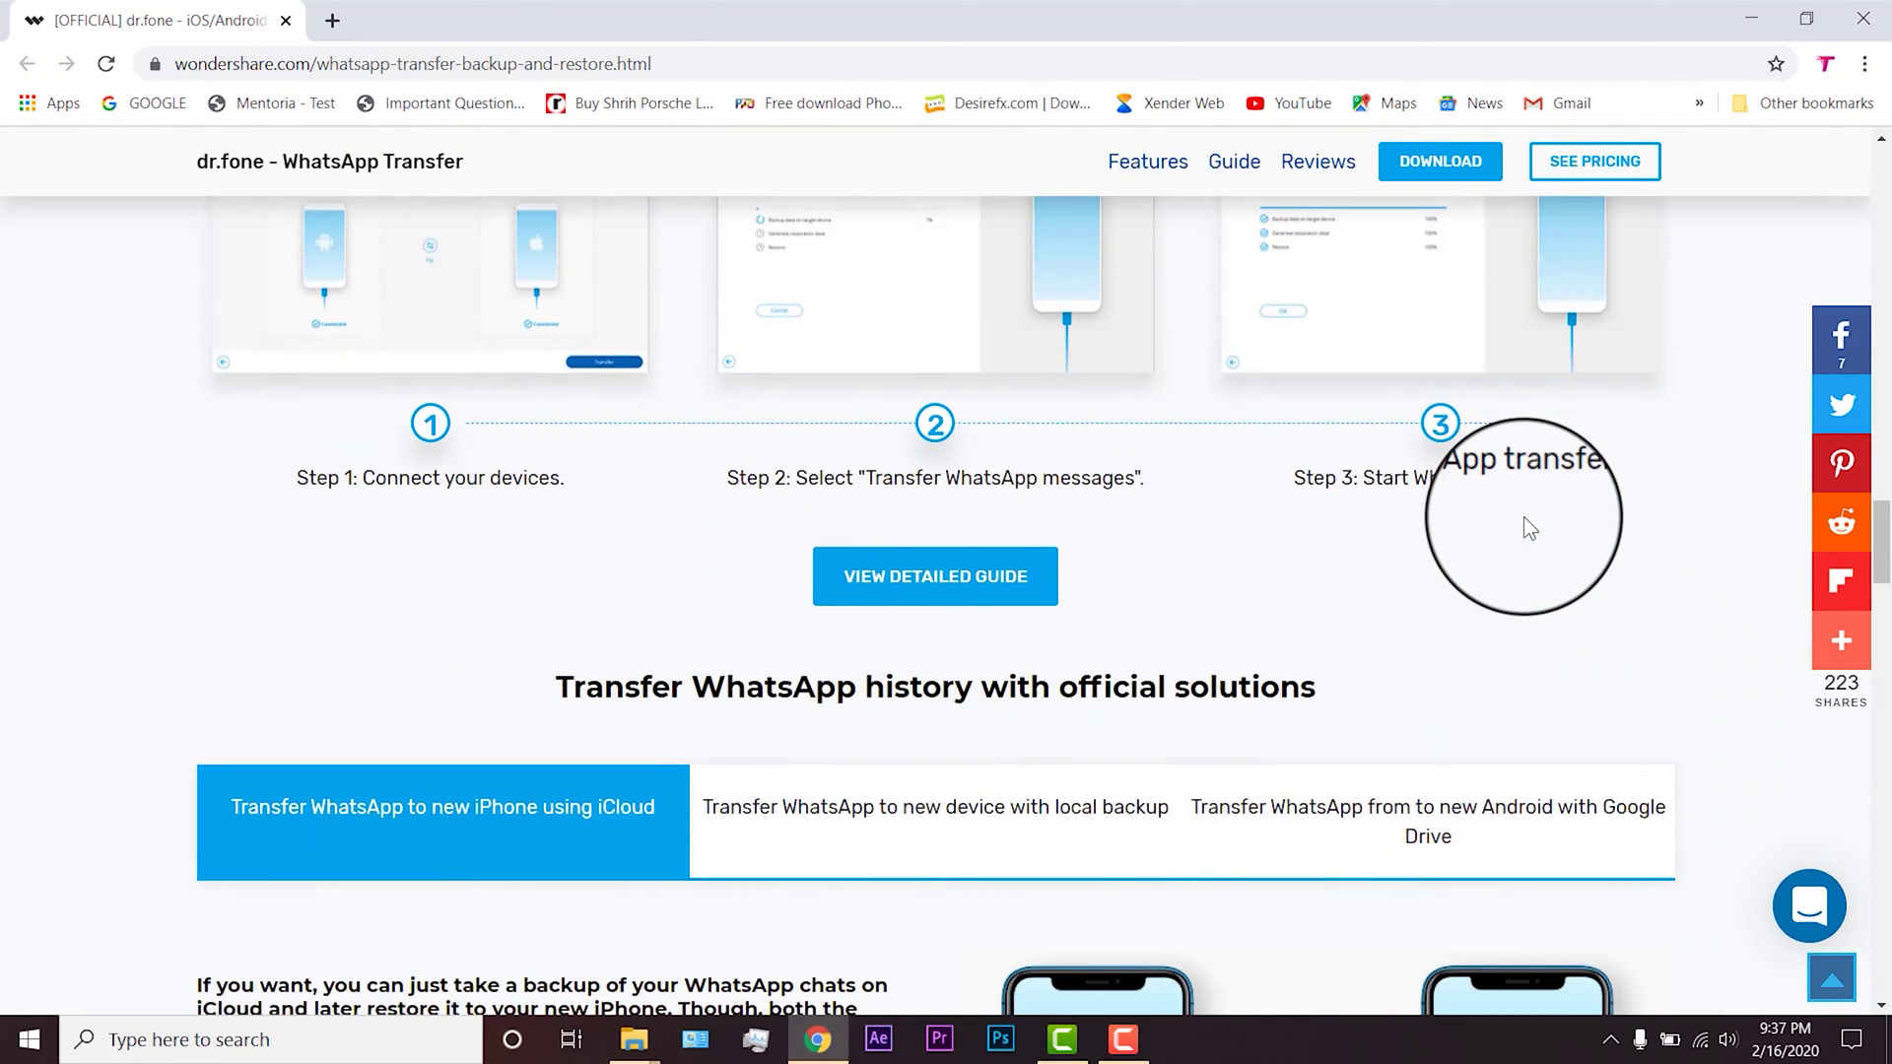
scroll(1524, 516, "down", 6)
scroll(1524, 517, "down", 8)
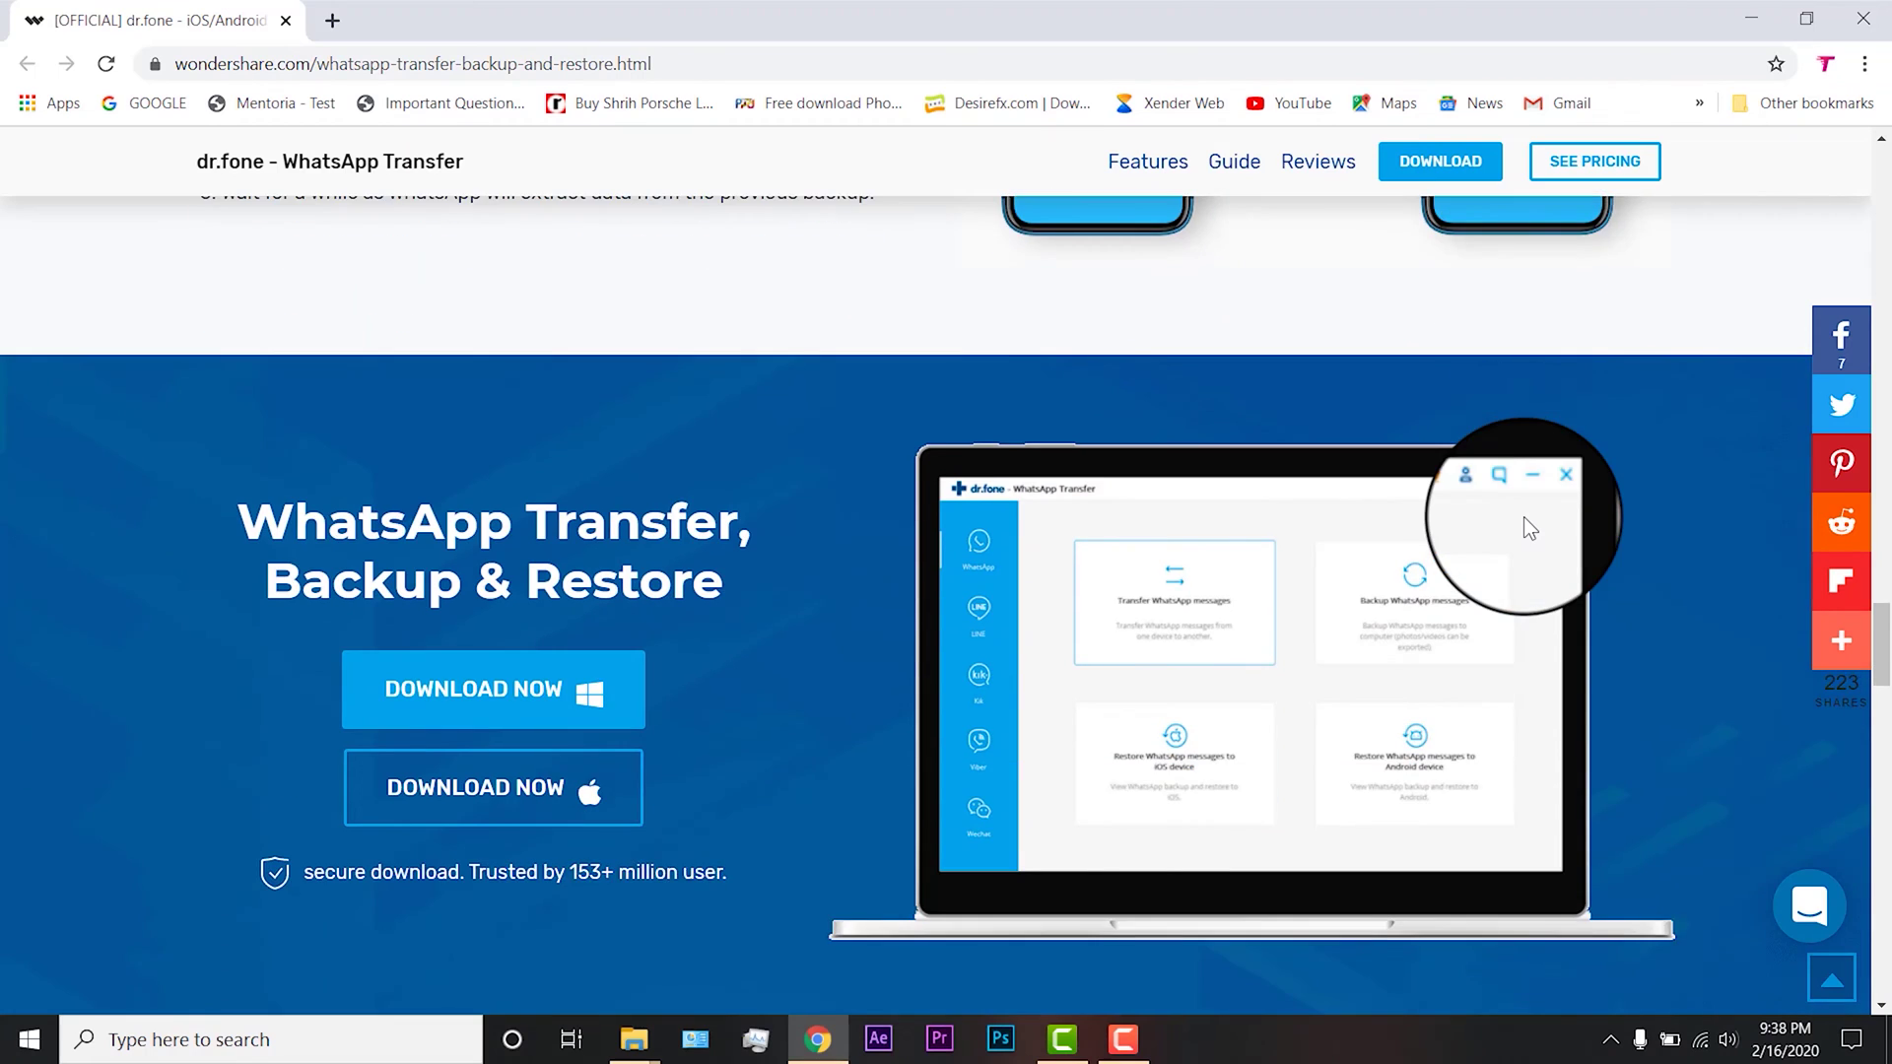
scroll(1524, 516, "down", 3)
- Download the Windows installer drfone_restoreapp_setup_full4376 and save it into the NA folder
scroll(1524, 517, "up", 1)
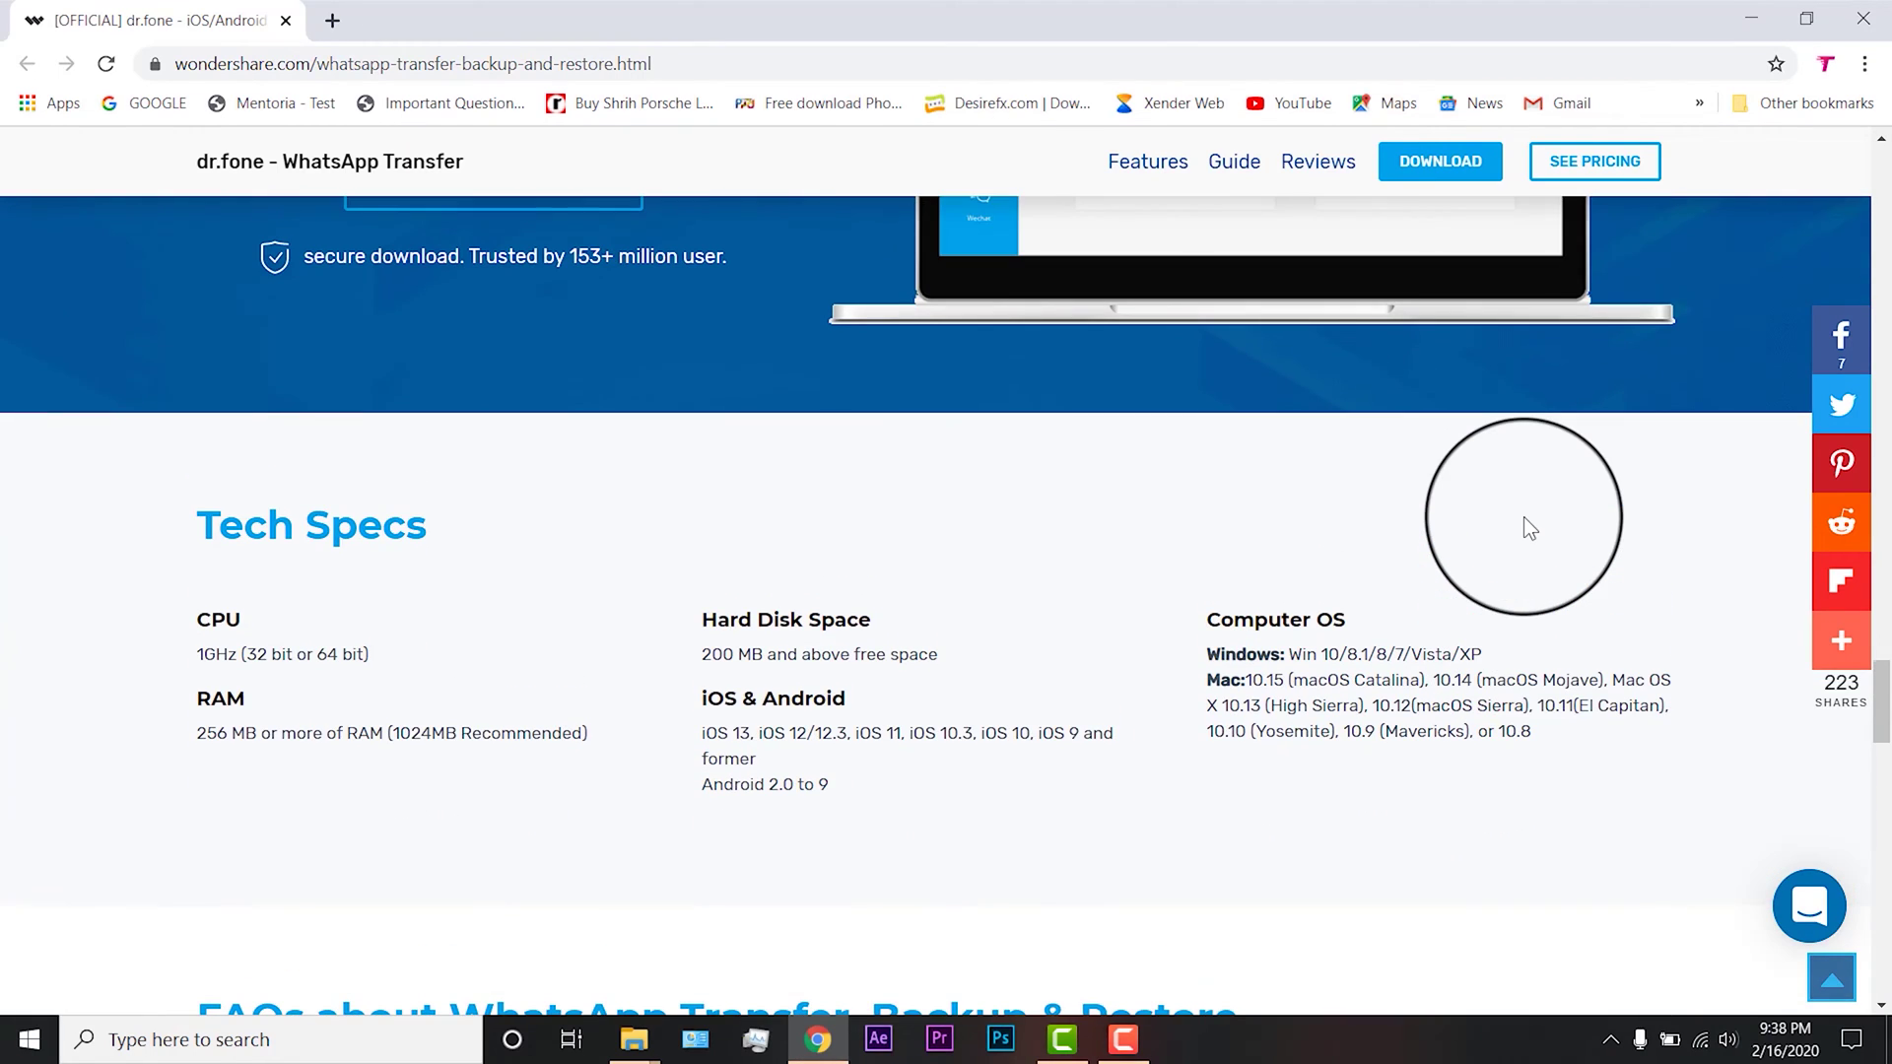
scroll(1523, 515, "up", 8)
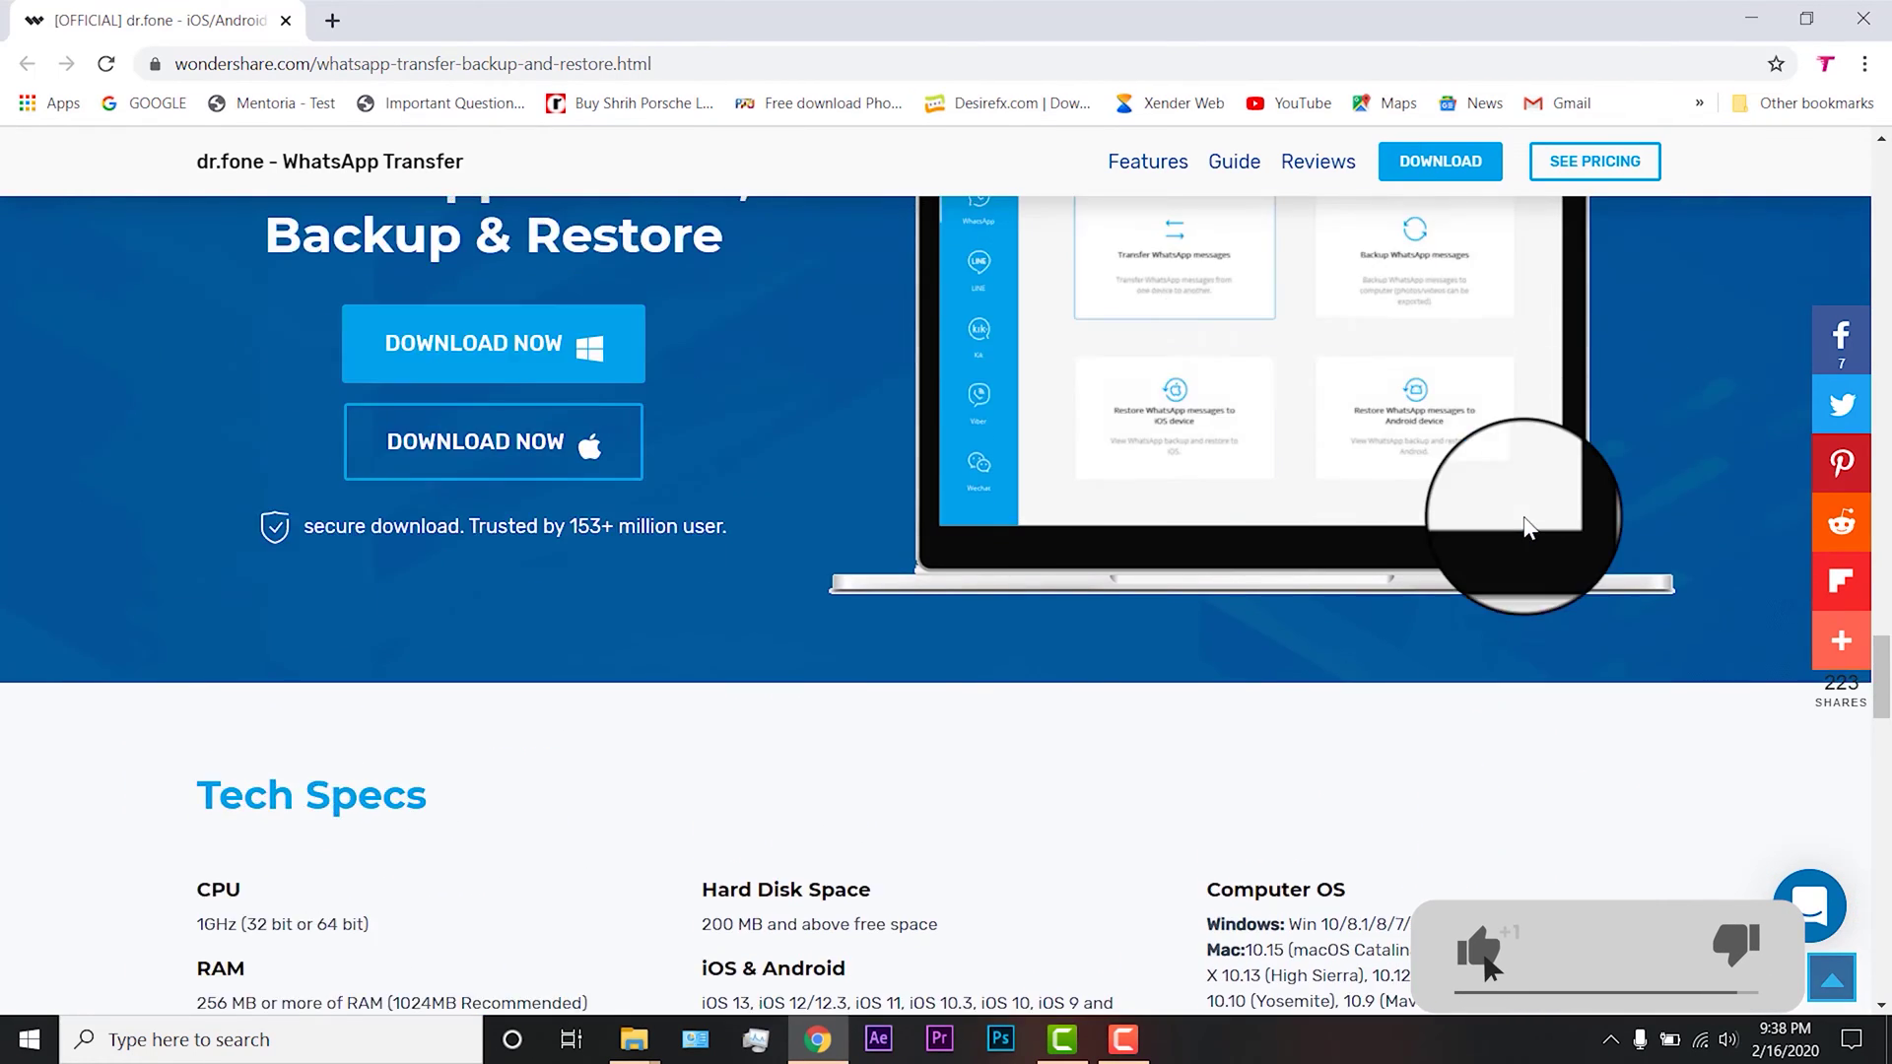
scroll(1524, 517, "up", 9)
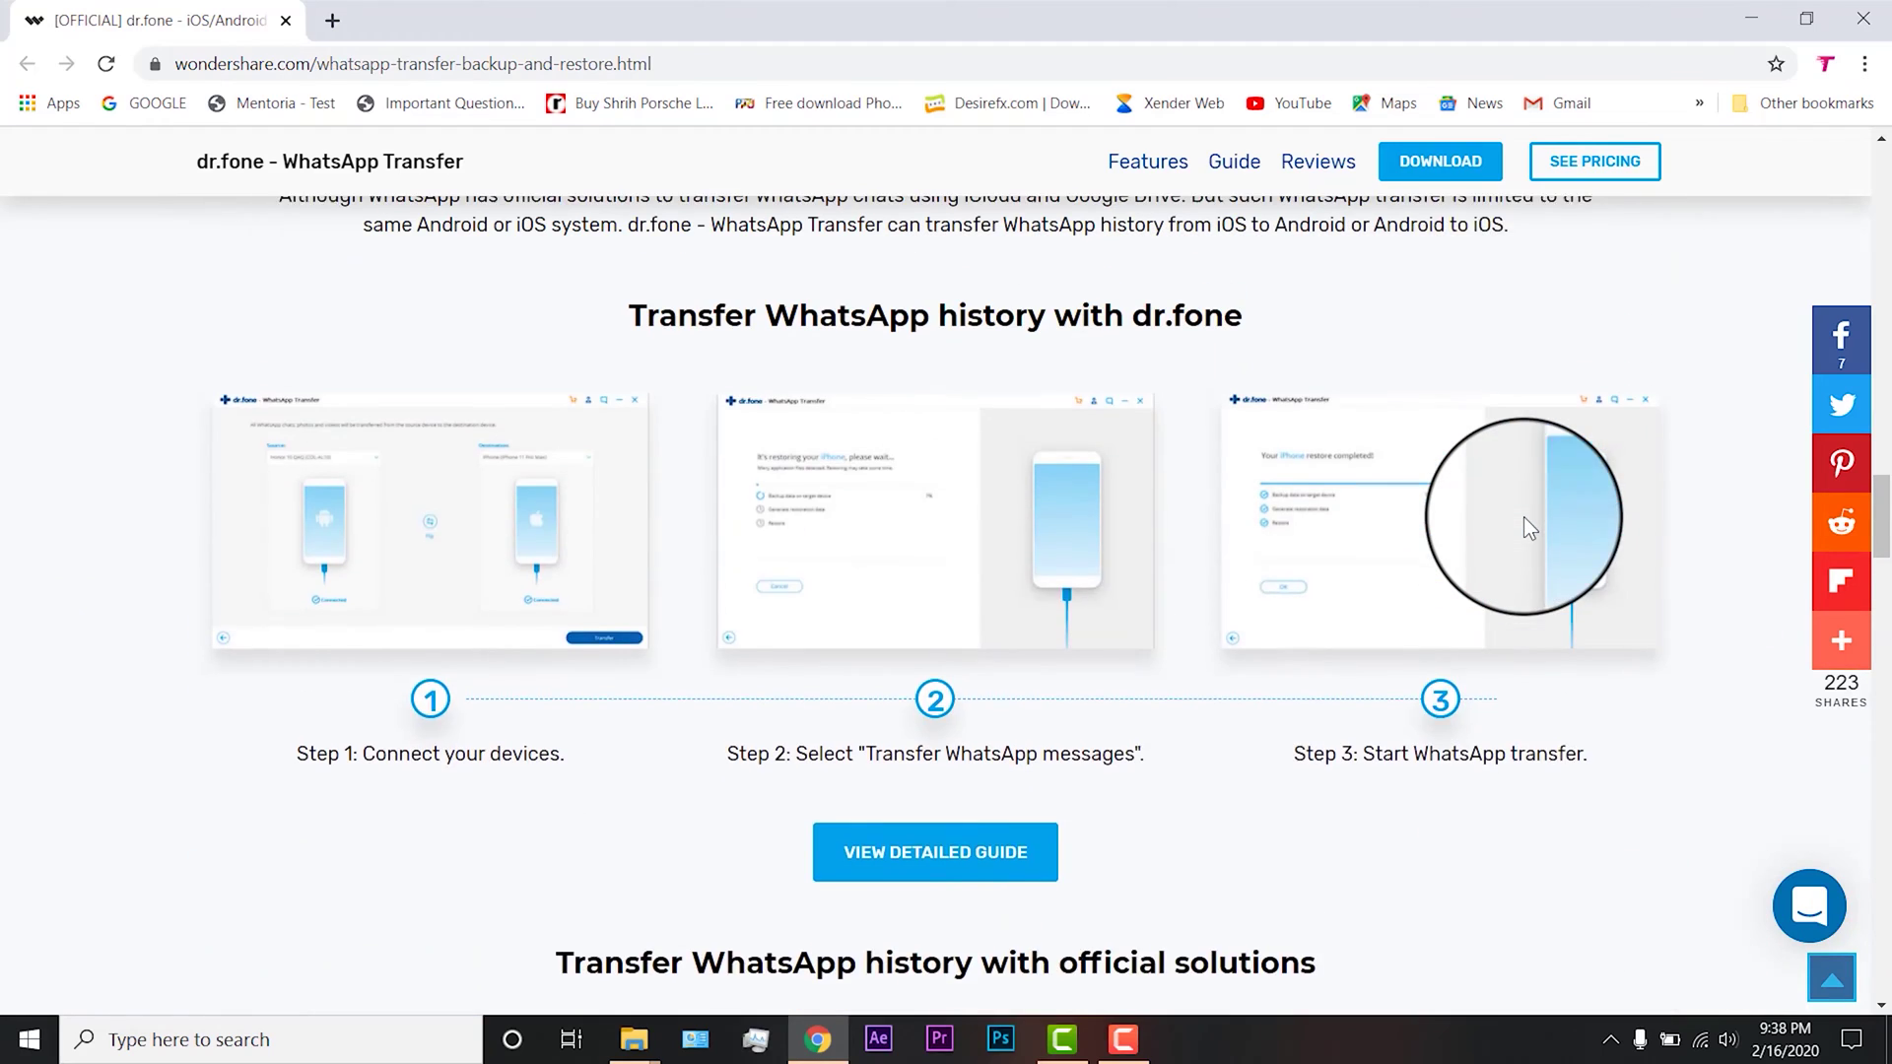
scroll(1527, 528, "up", 10)
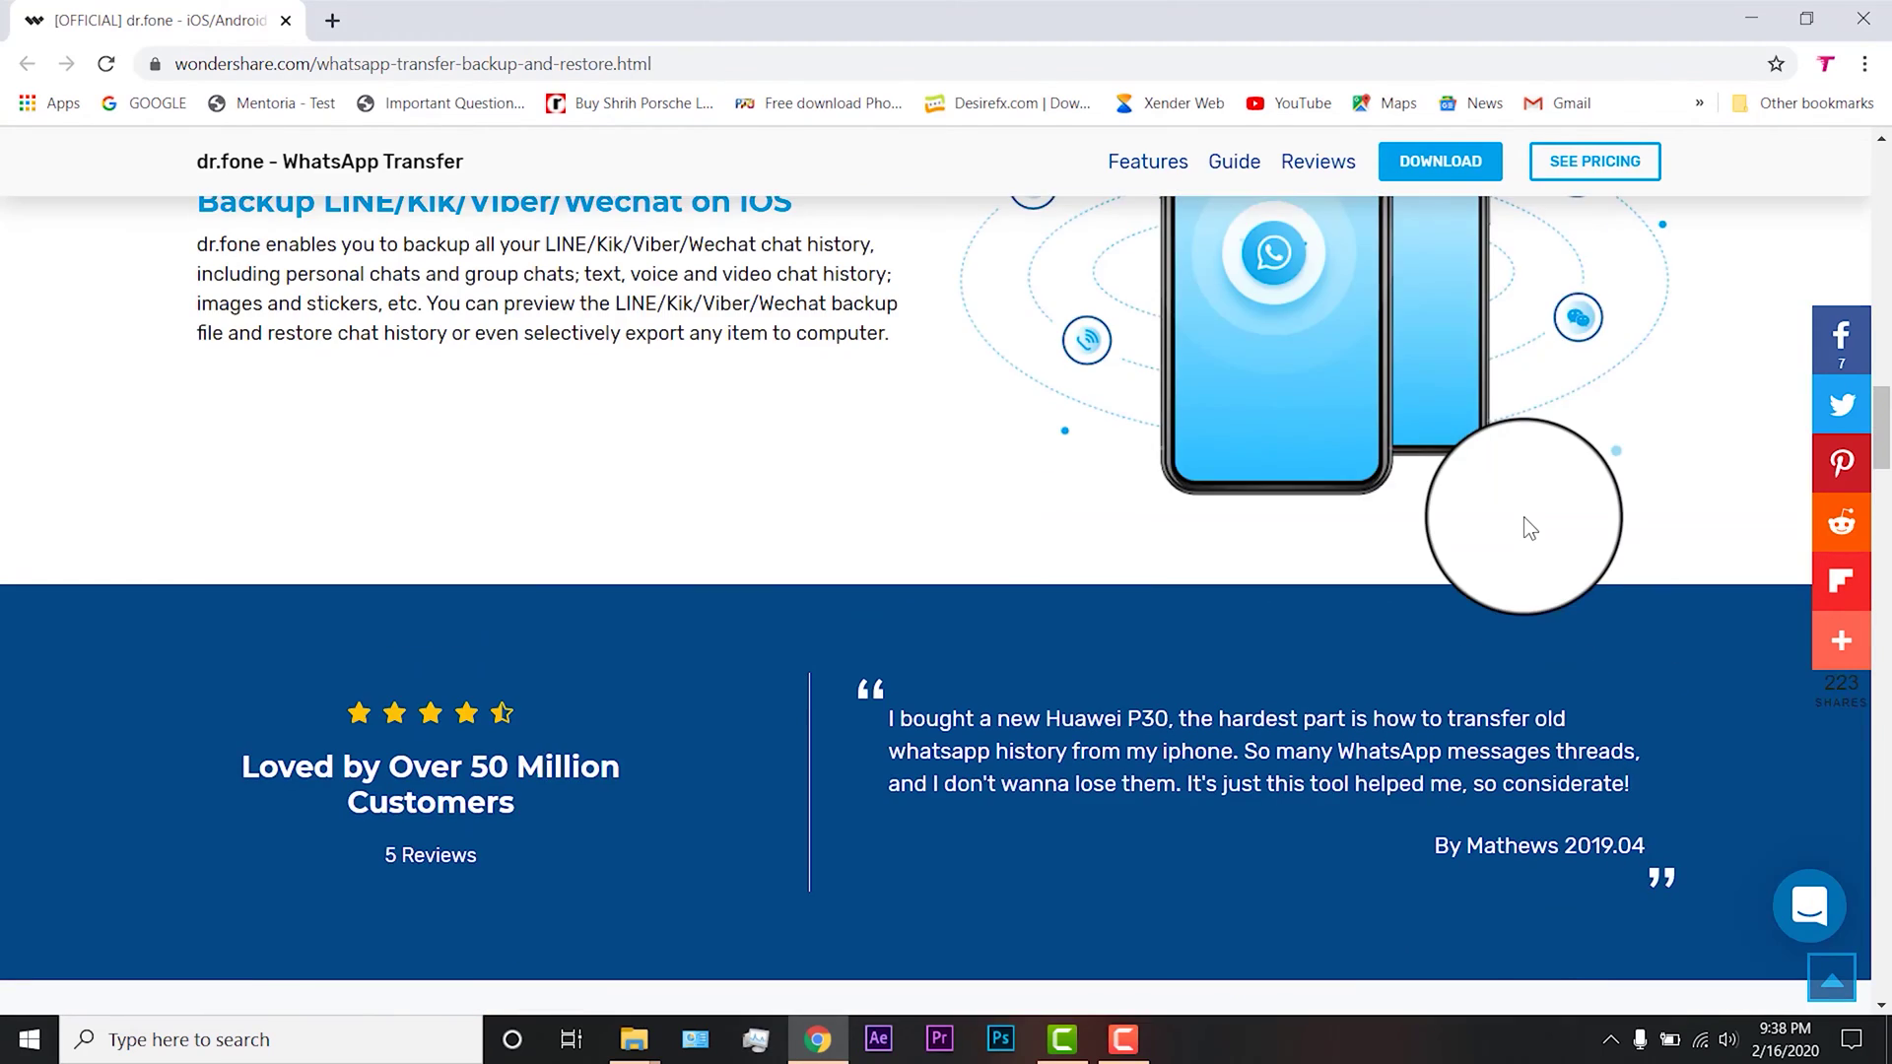
scroll(1527, 527, "up", 10)
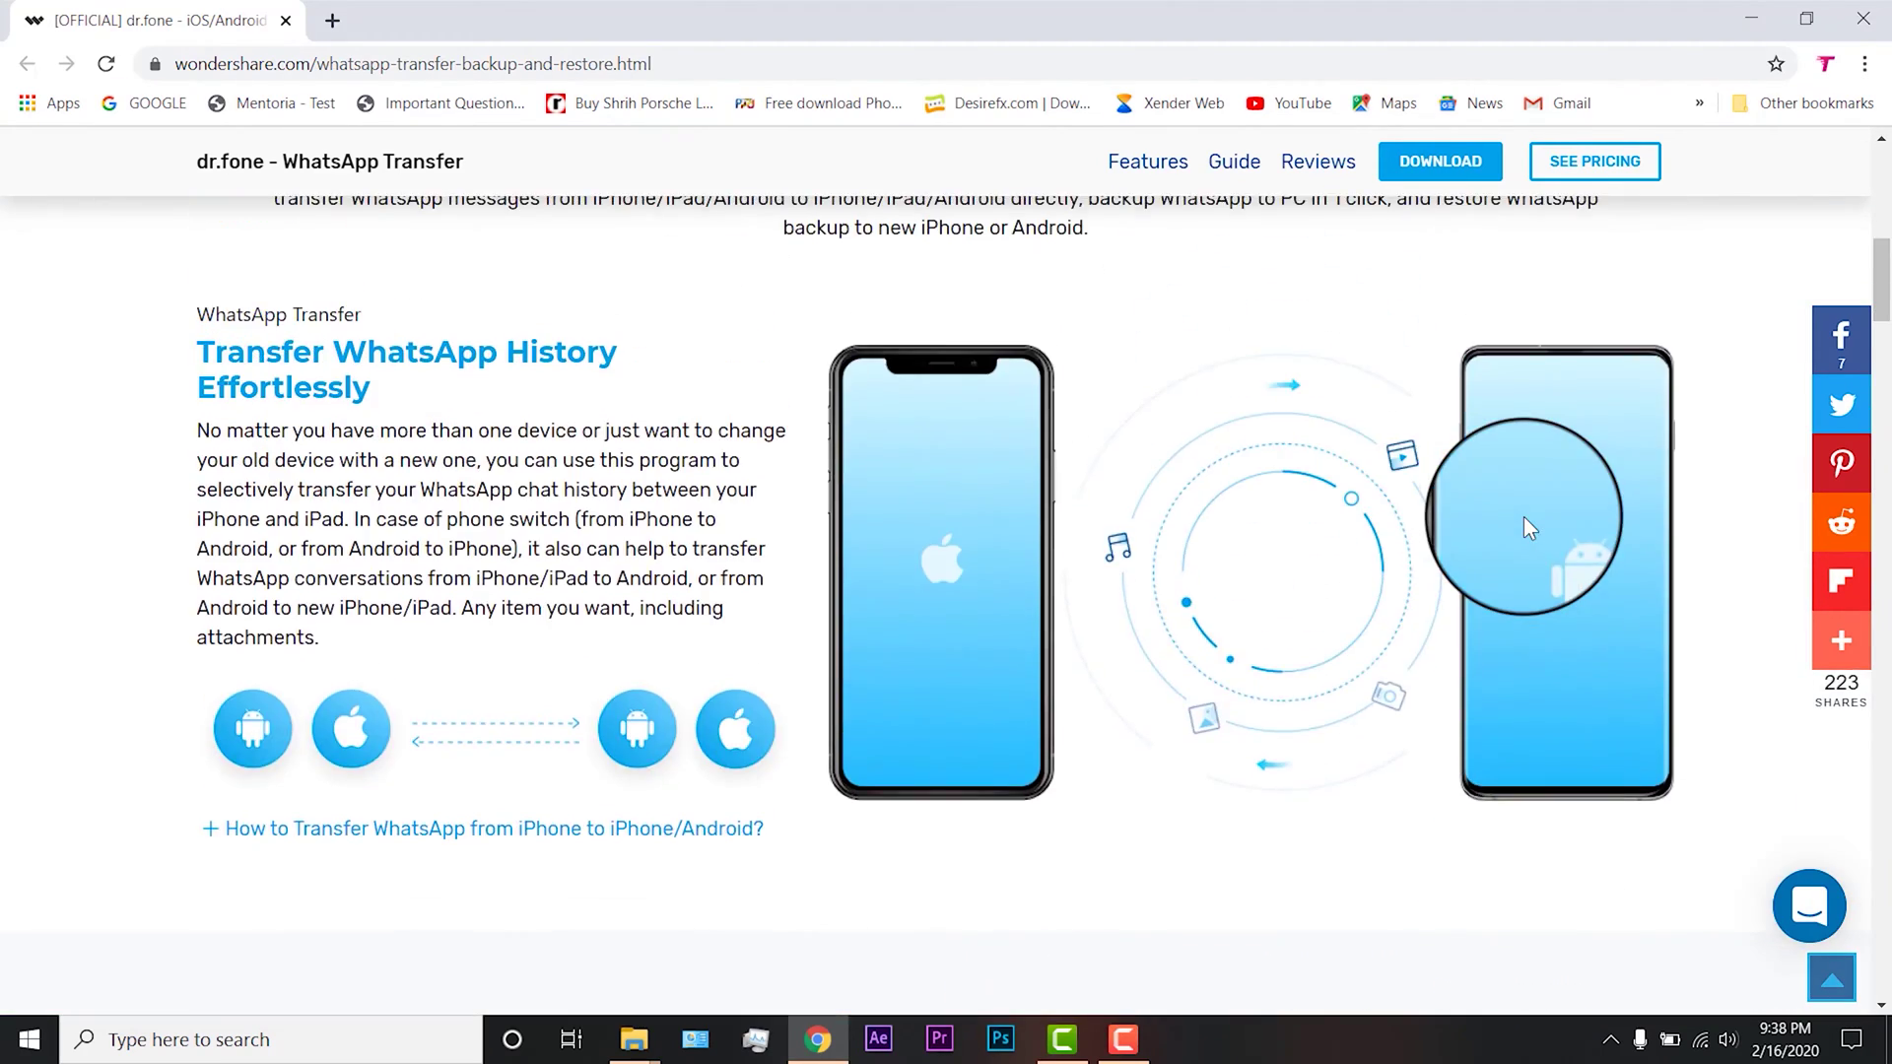
scroll(1523, 516, "up", 5)
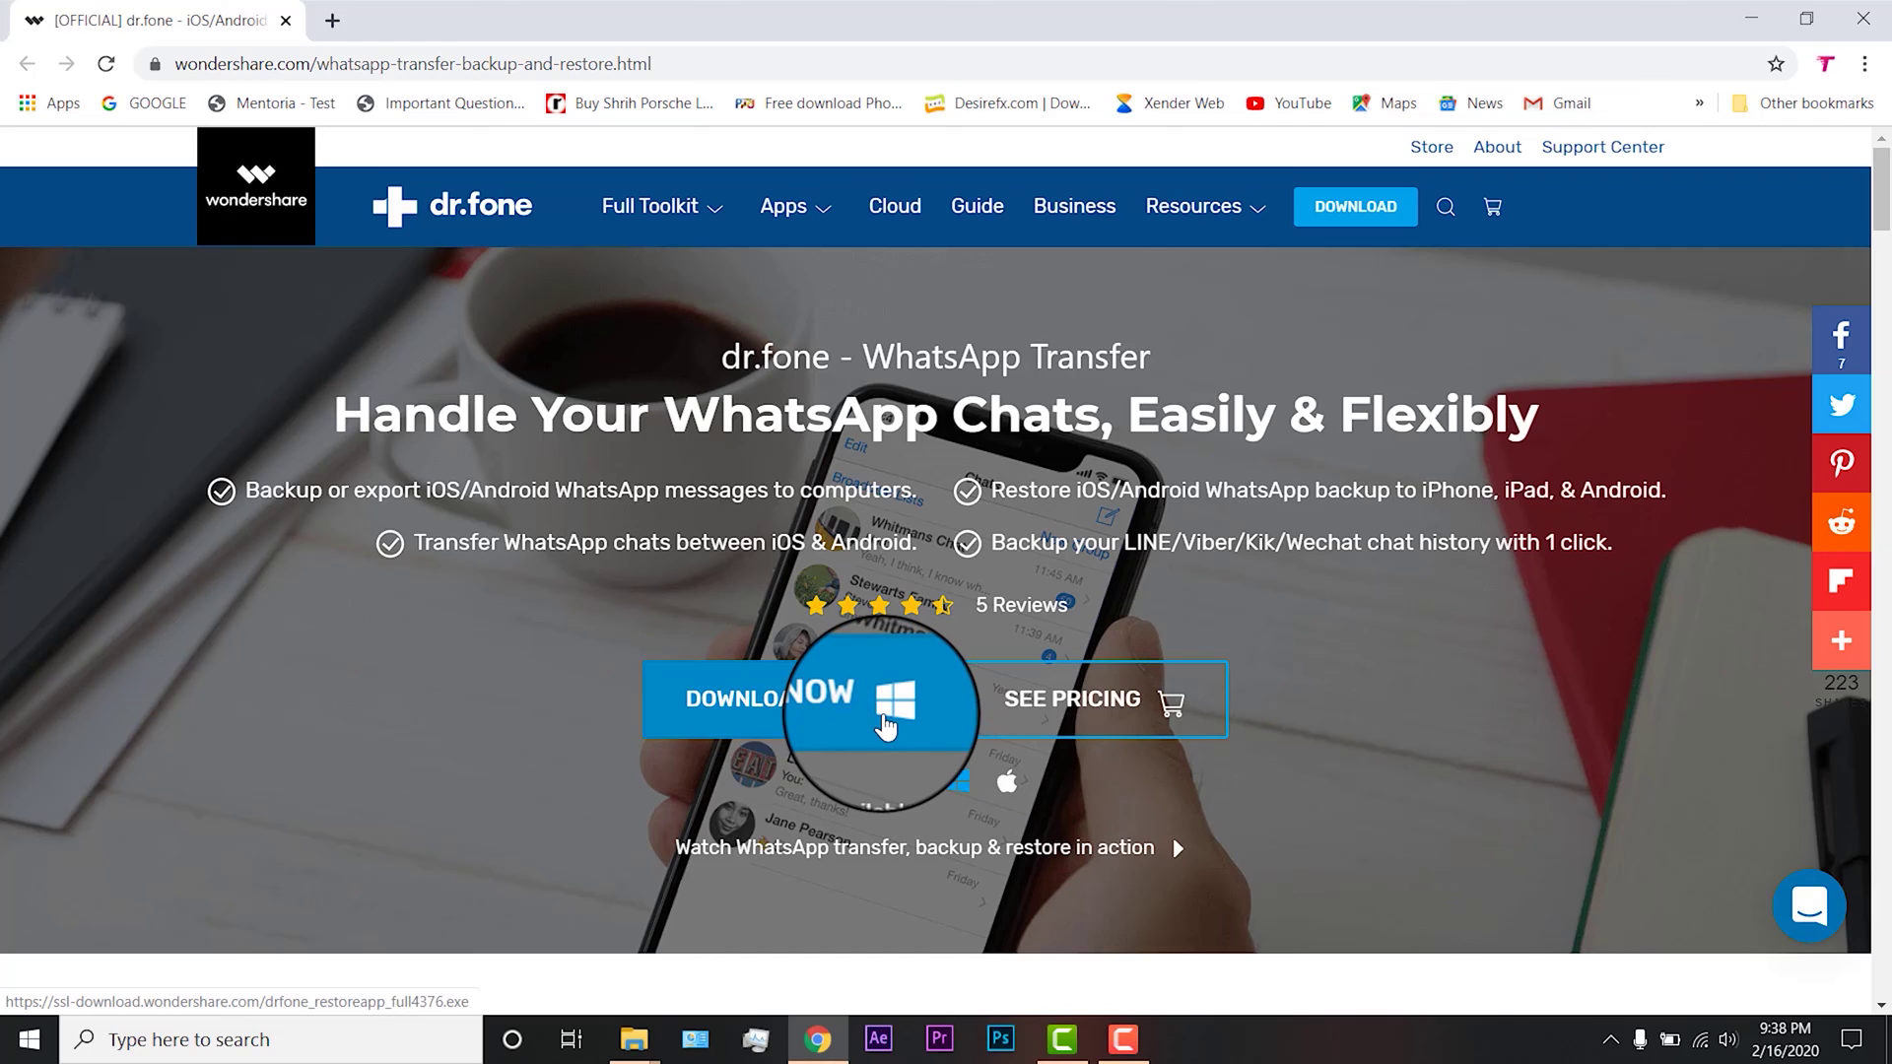
left_click(884, 720)
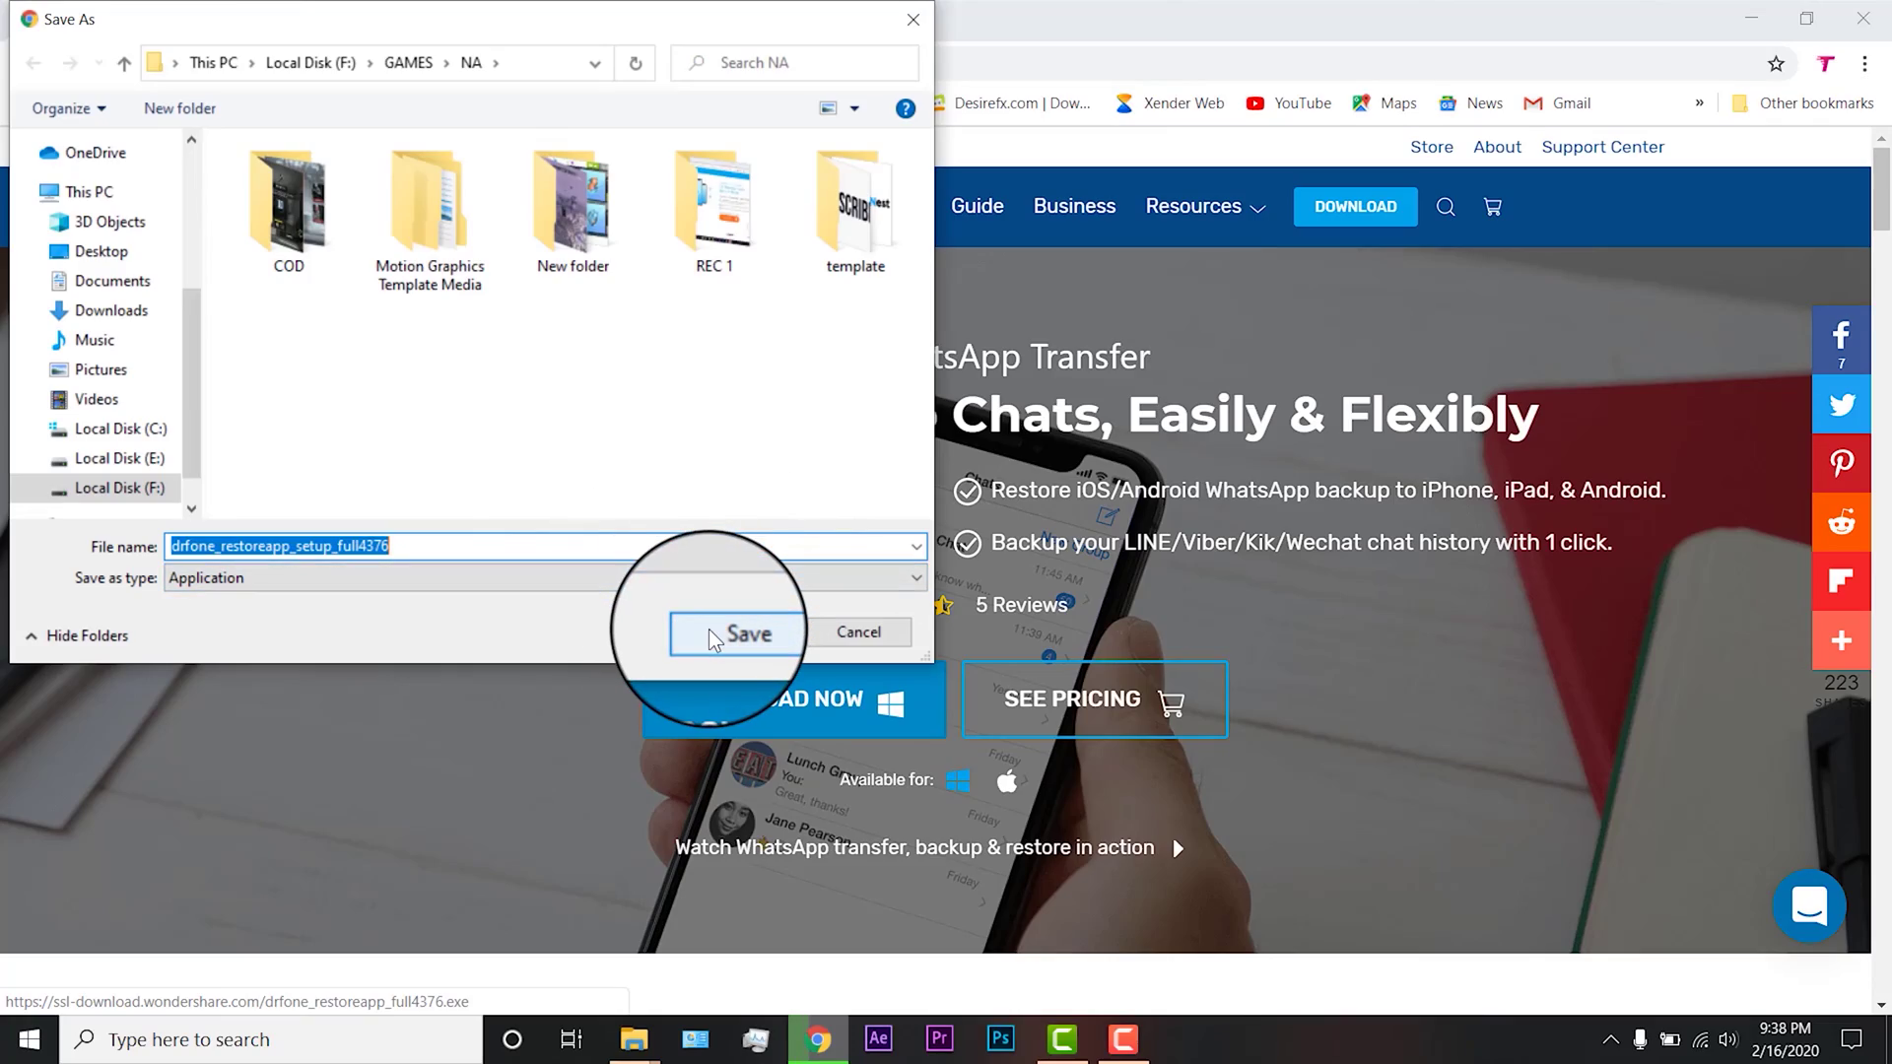
left_click(734, 635)
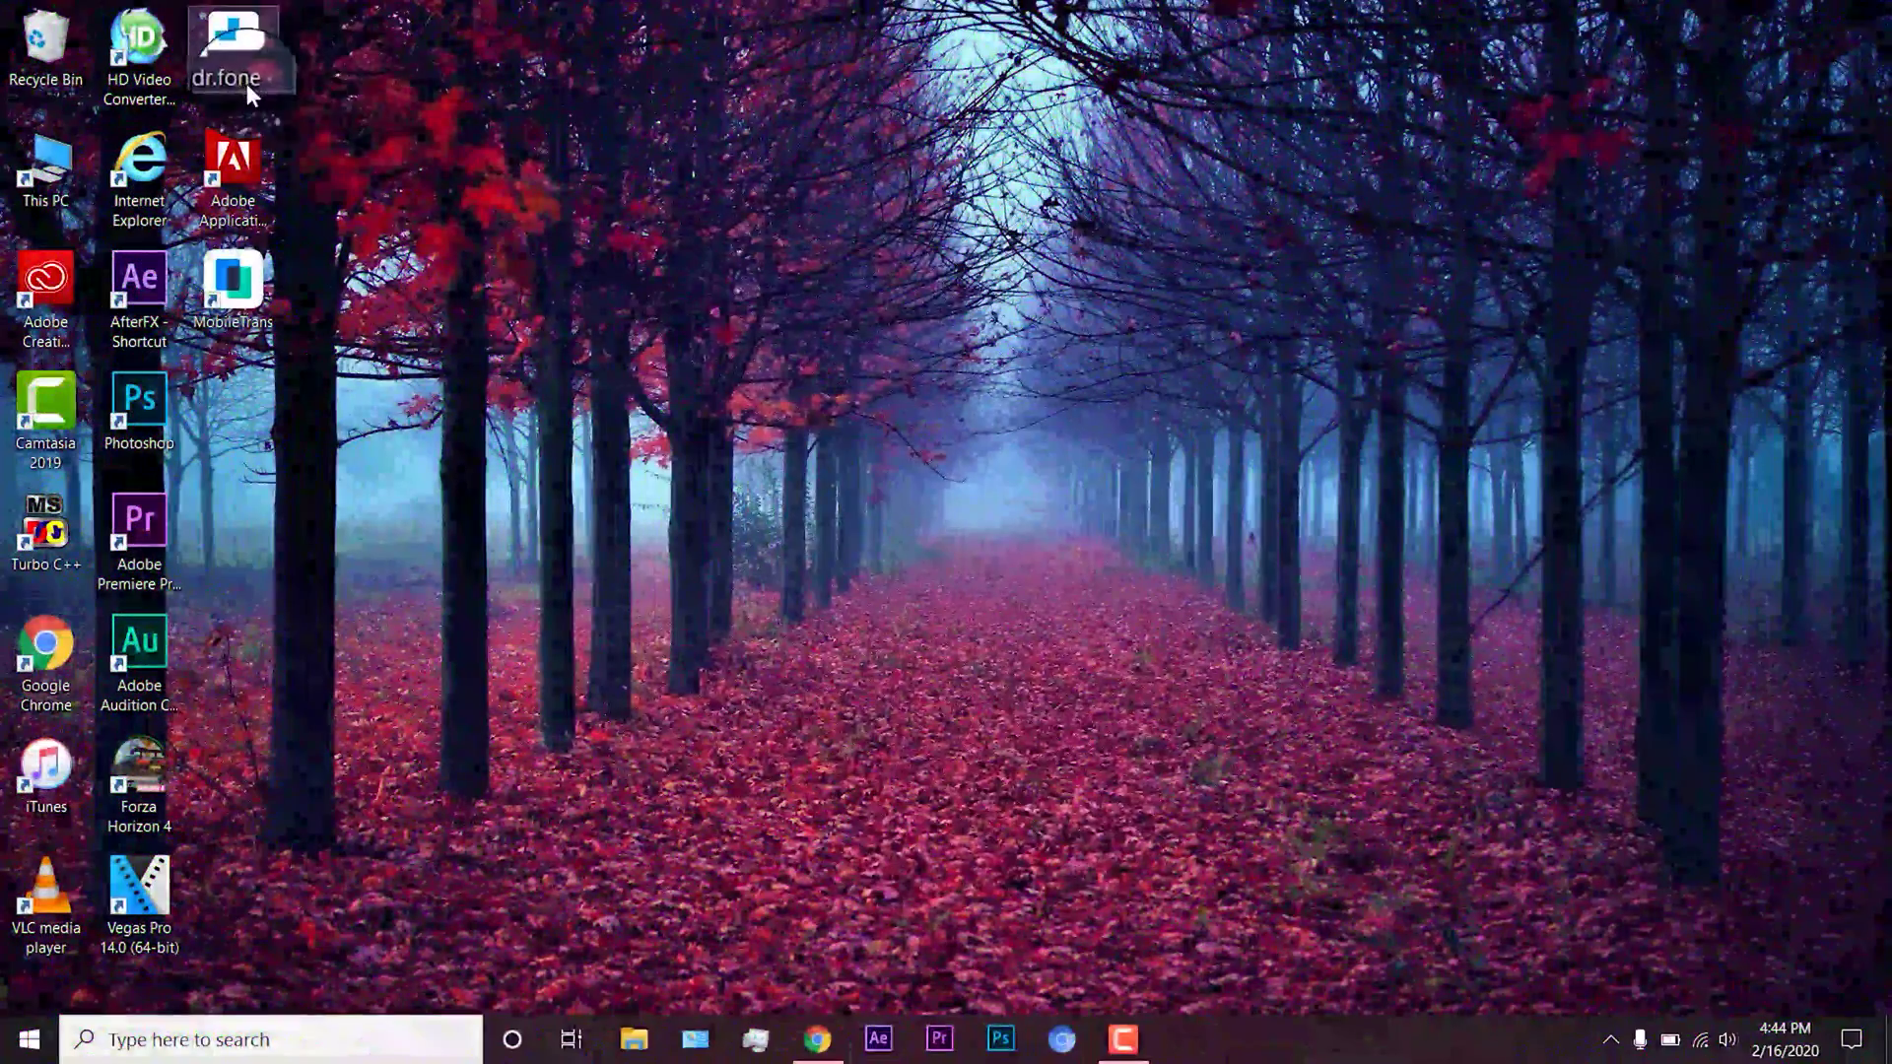
- Launch dr.fone from its desktop shortcut and open the WhatsApp Transfer tool
double_click(250, 66)
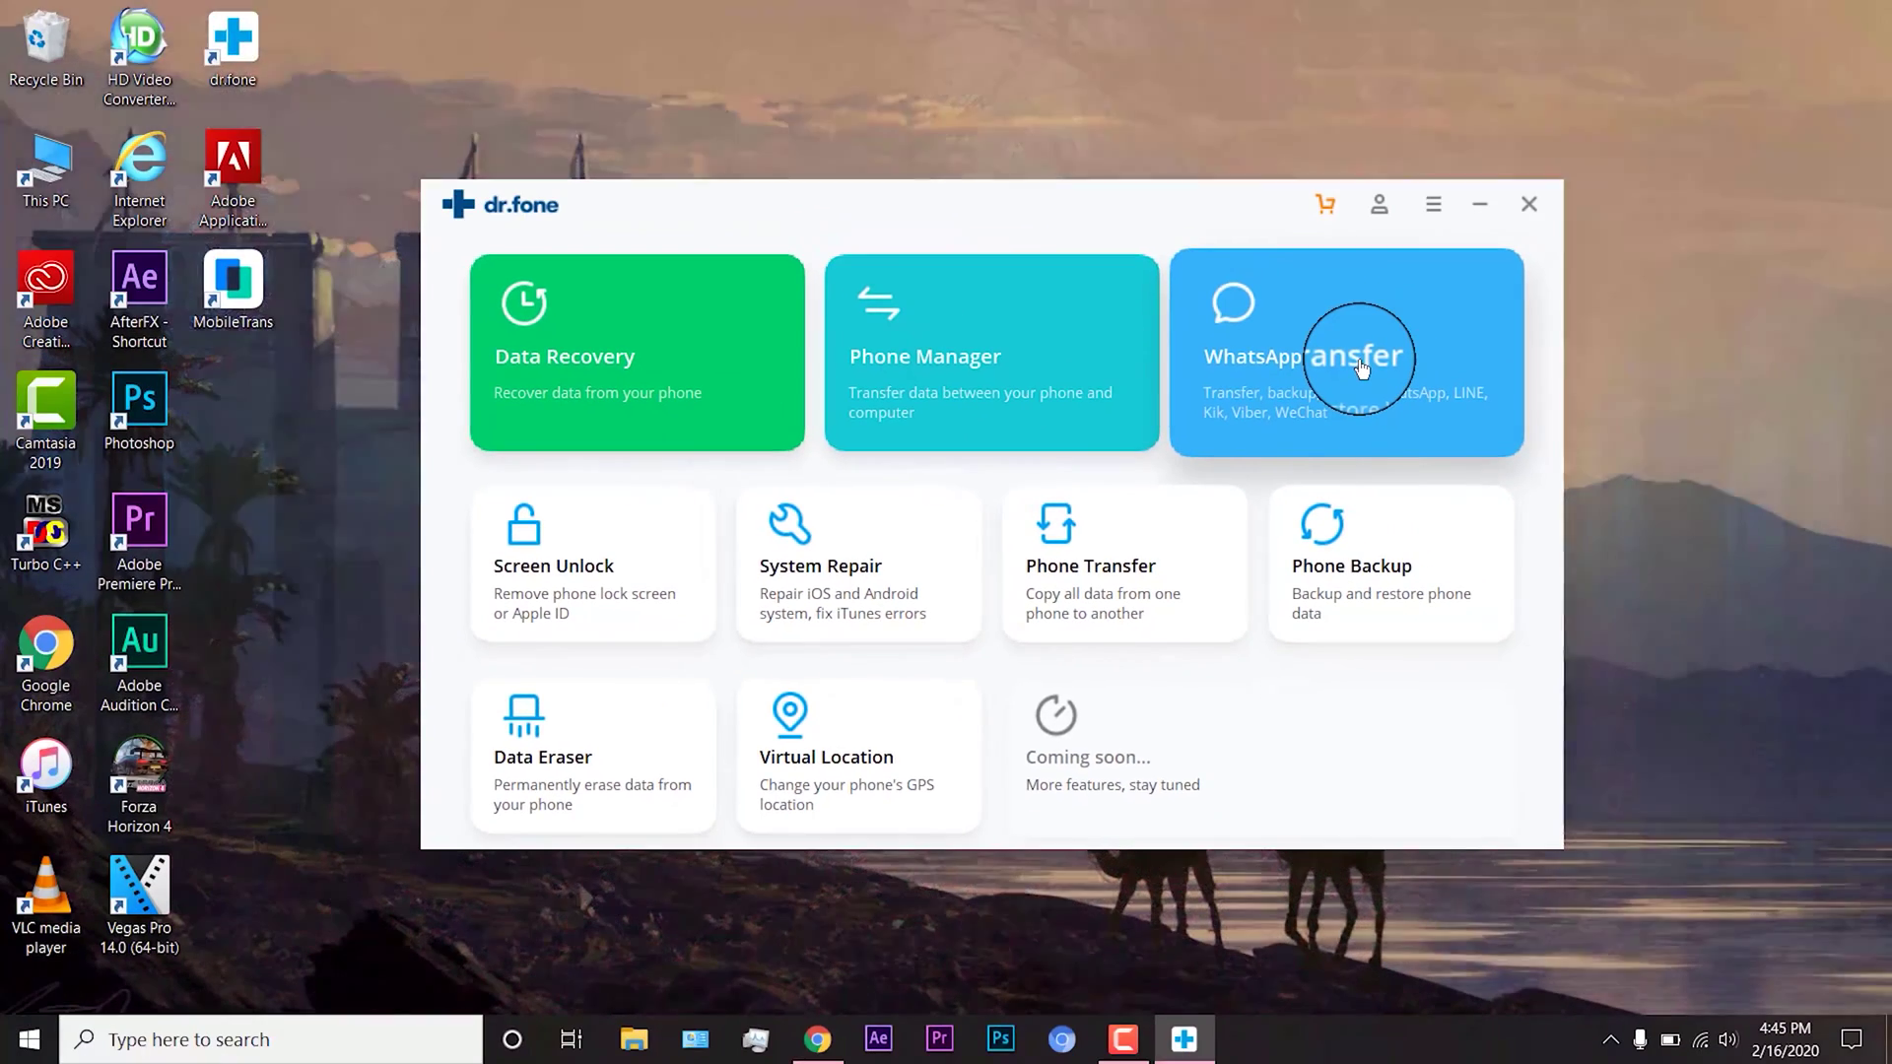
left_click(1359, 368)
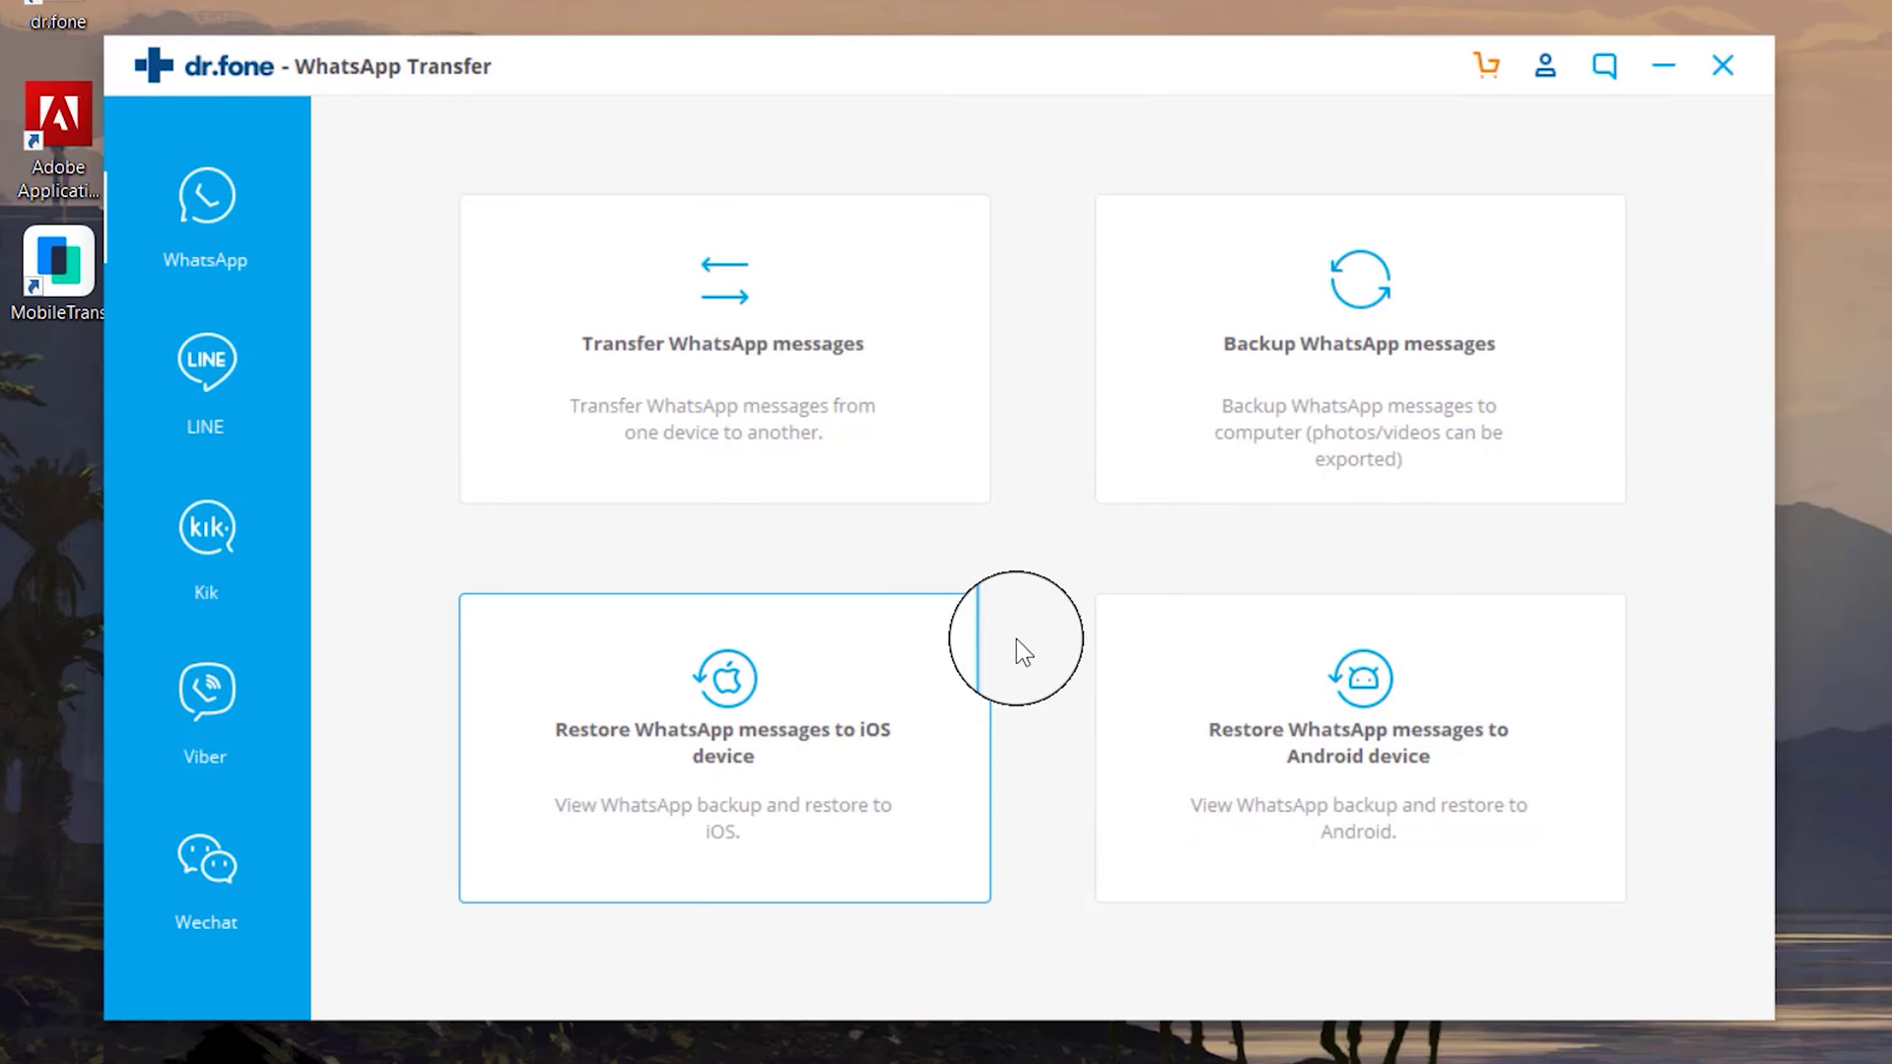
- Transfer WhatsApp messages from the iPhone 6s to the LGE V30+, closing the iPhone storage window first
left_click(746, 414)
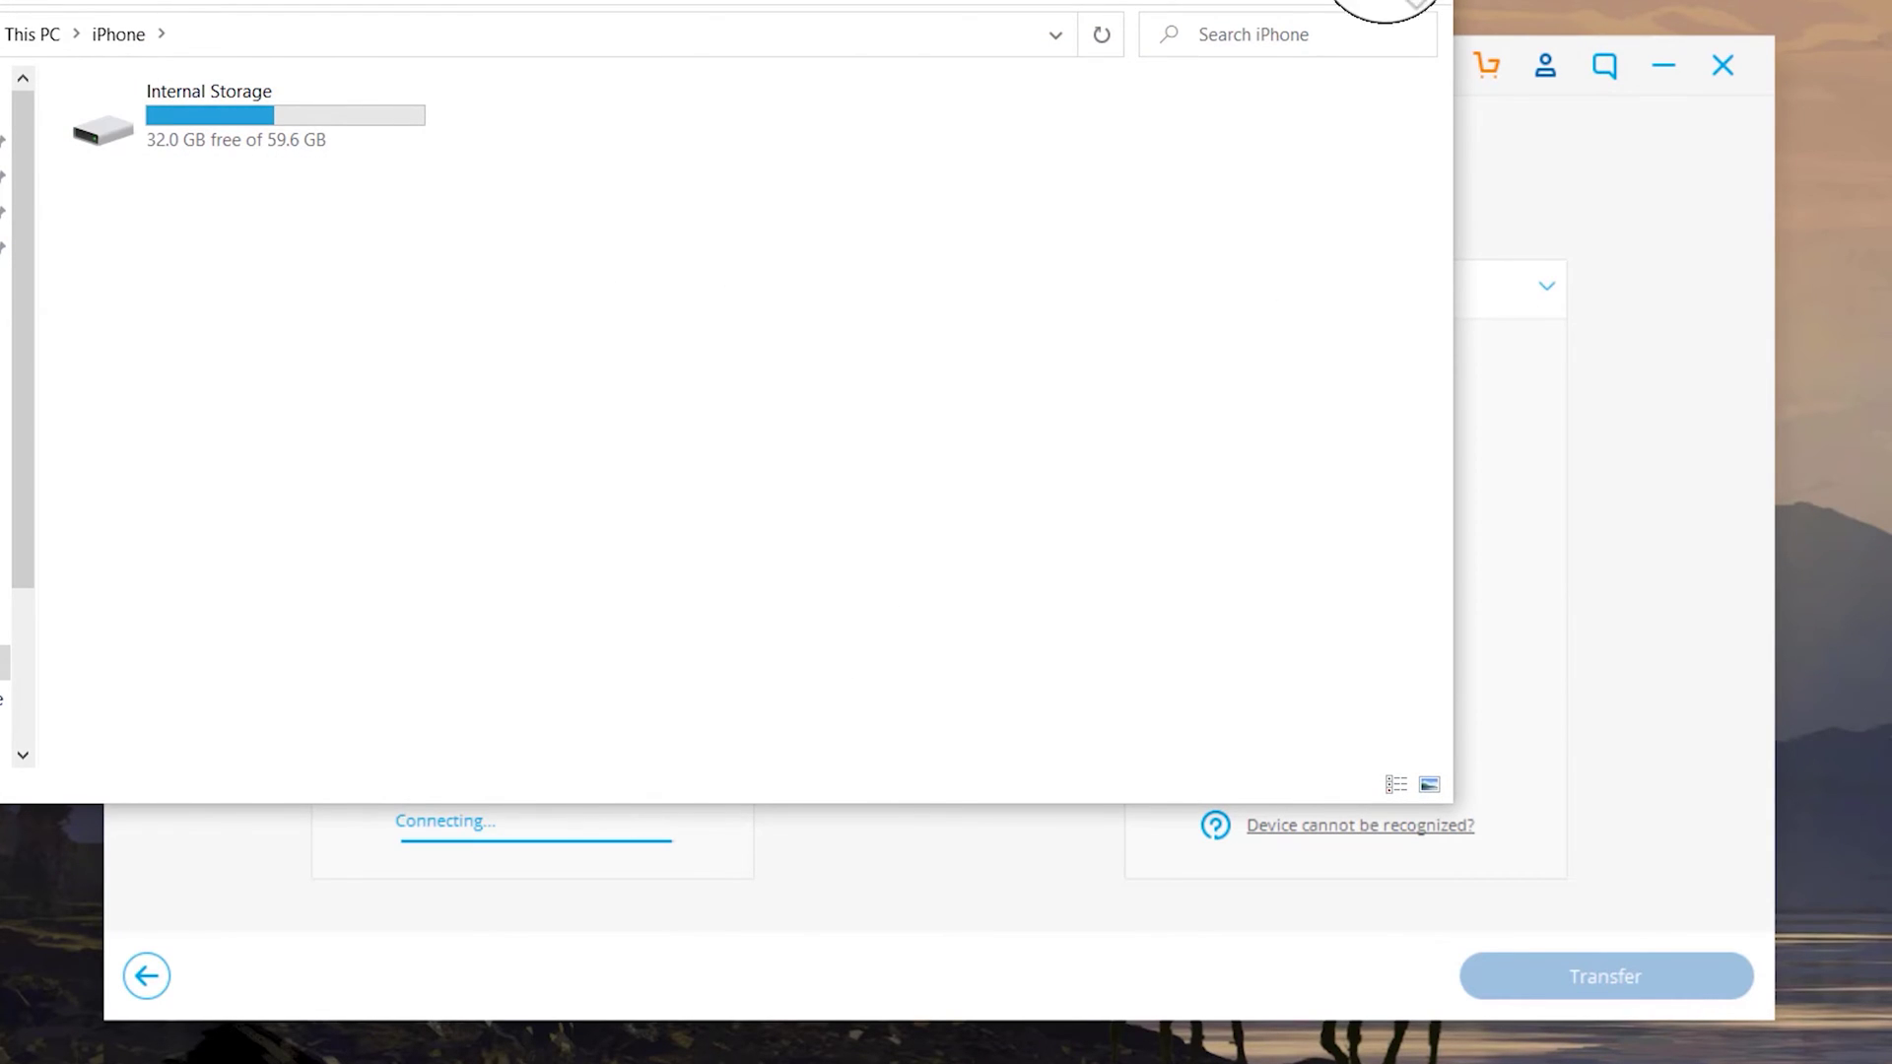
left_click(1409, 5)
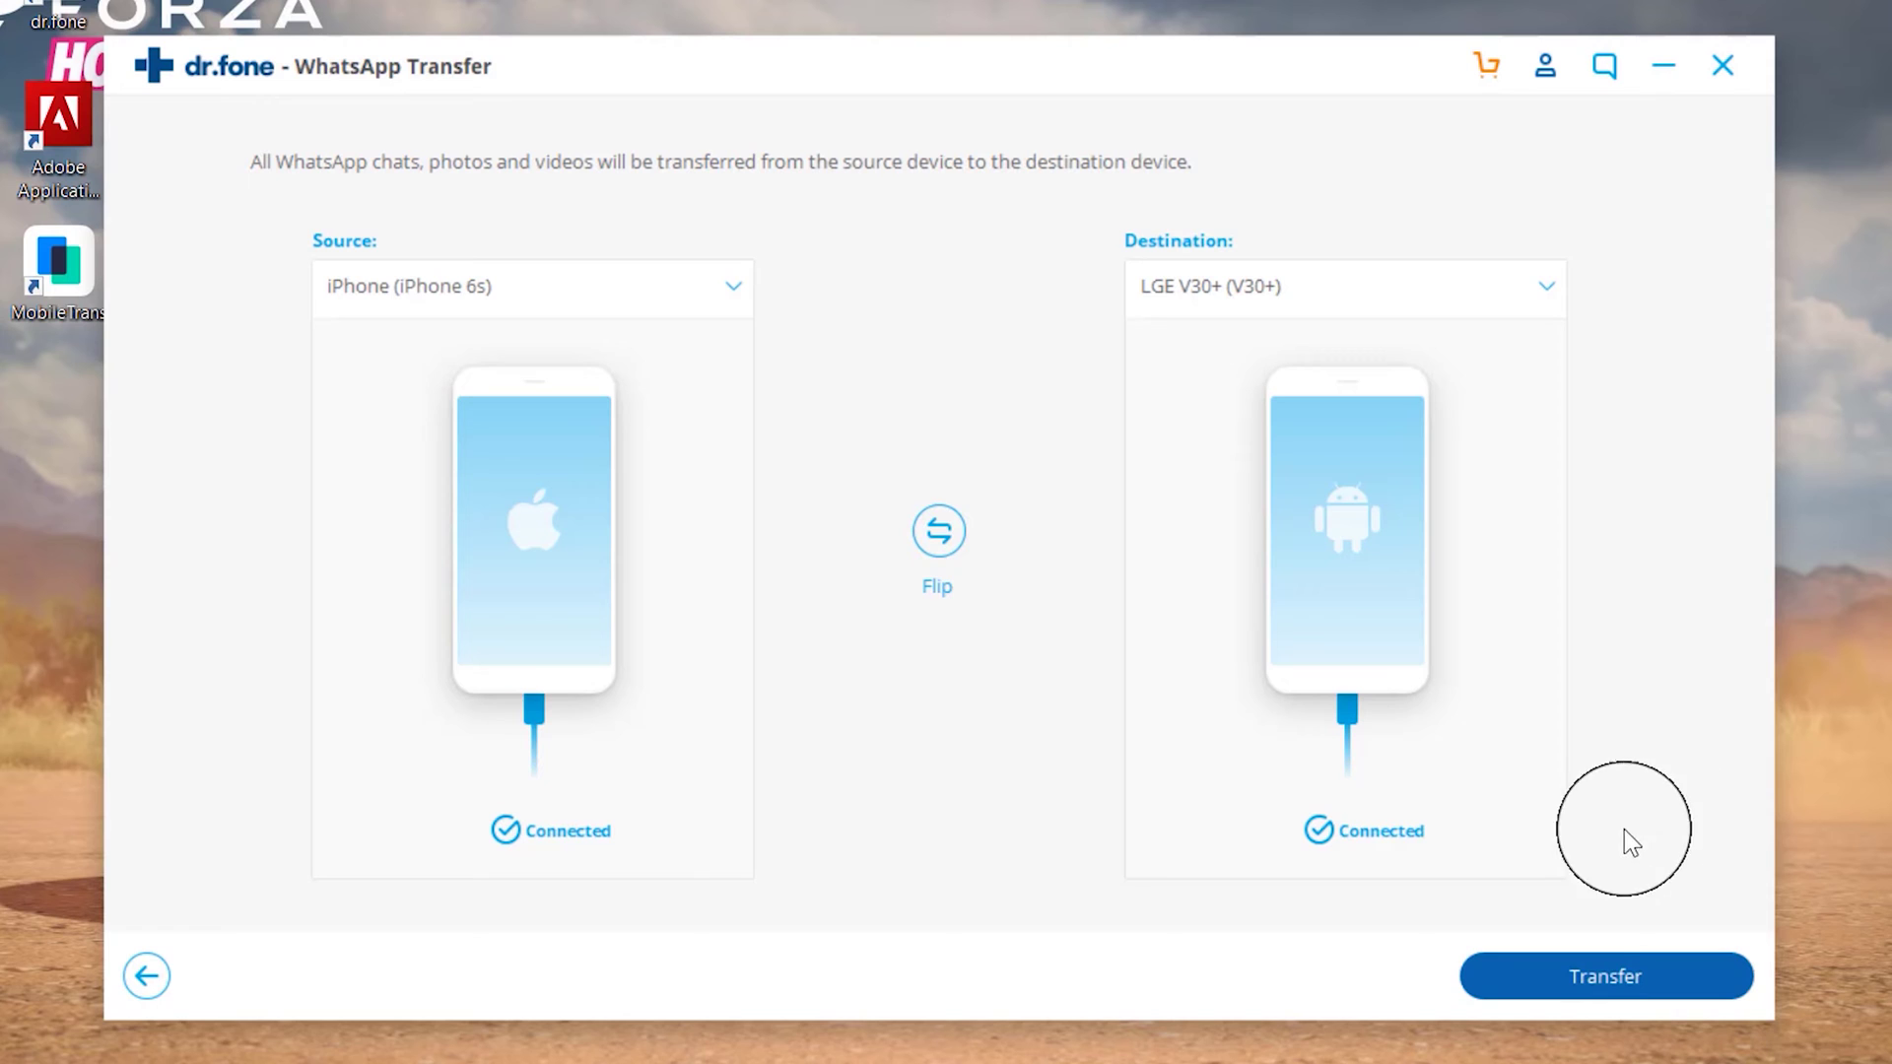
left_click(1585, 970)
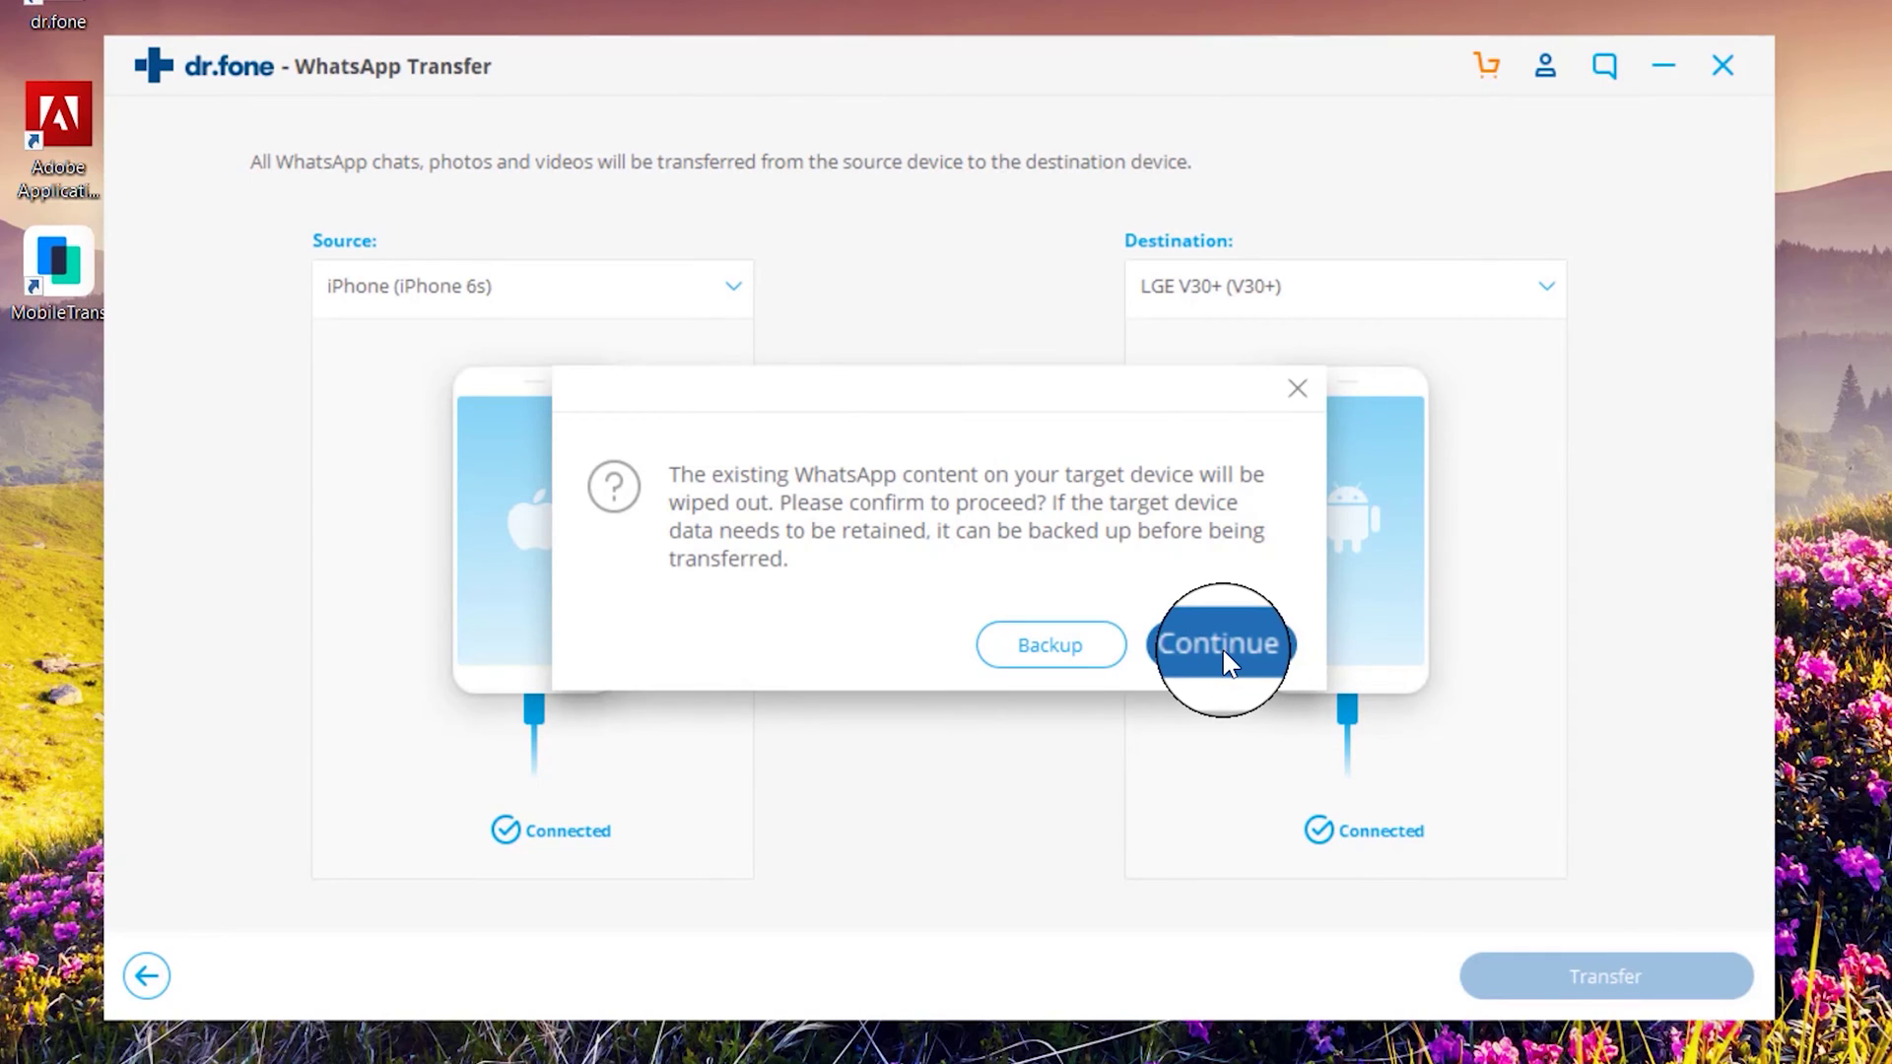
- Accept wiping the LGE V30+'s WhatsApp data, acknowledge the storage-permission tip, and close the completed restore
left_click(1222, 649)
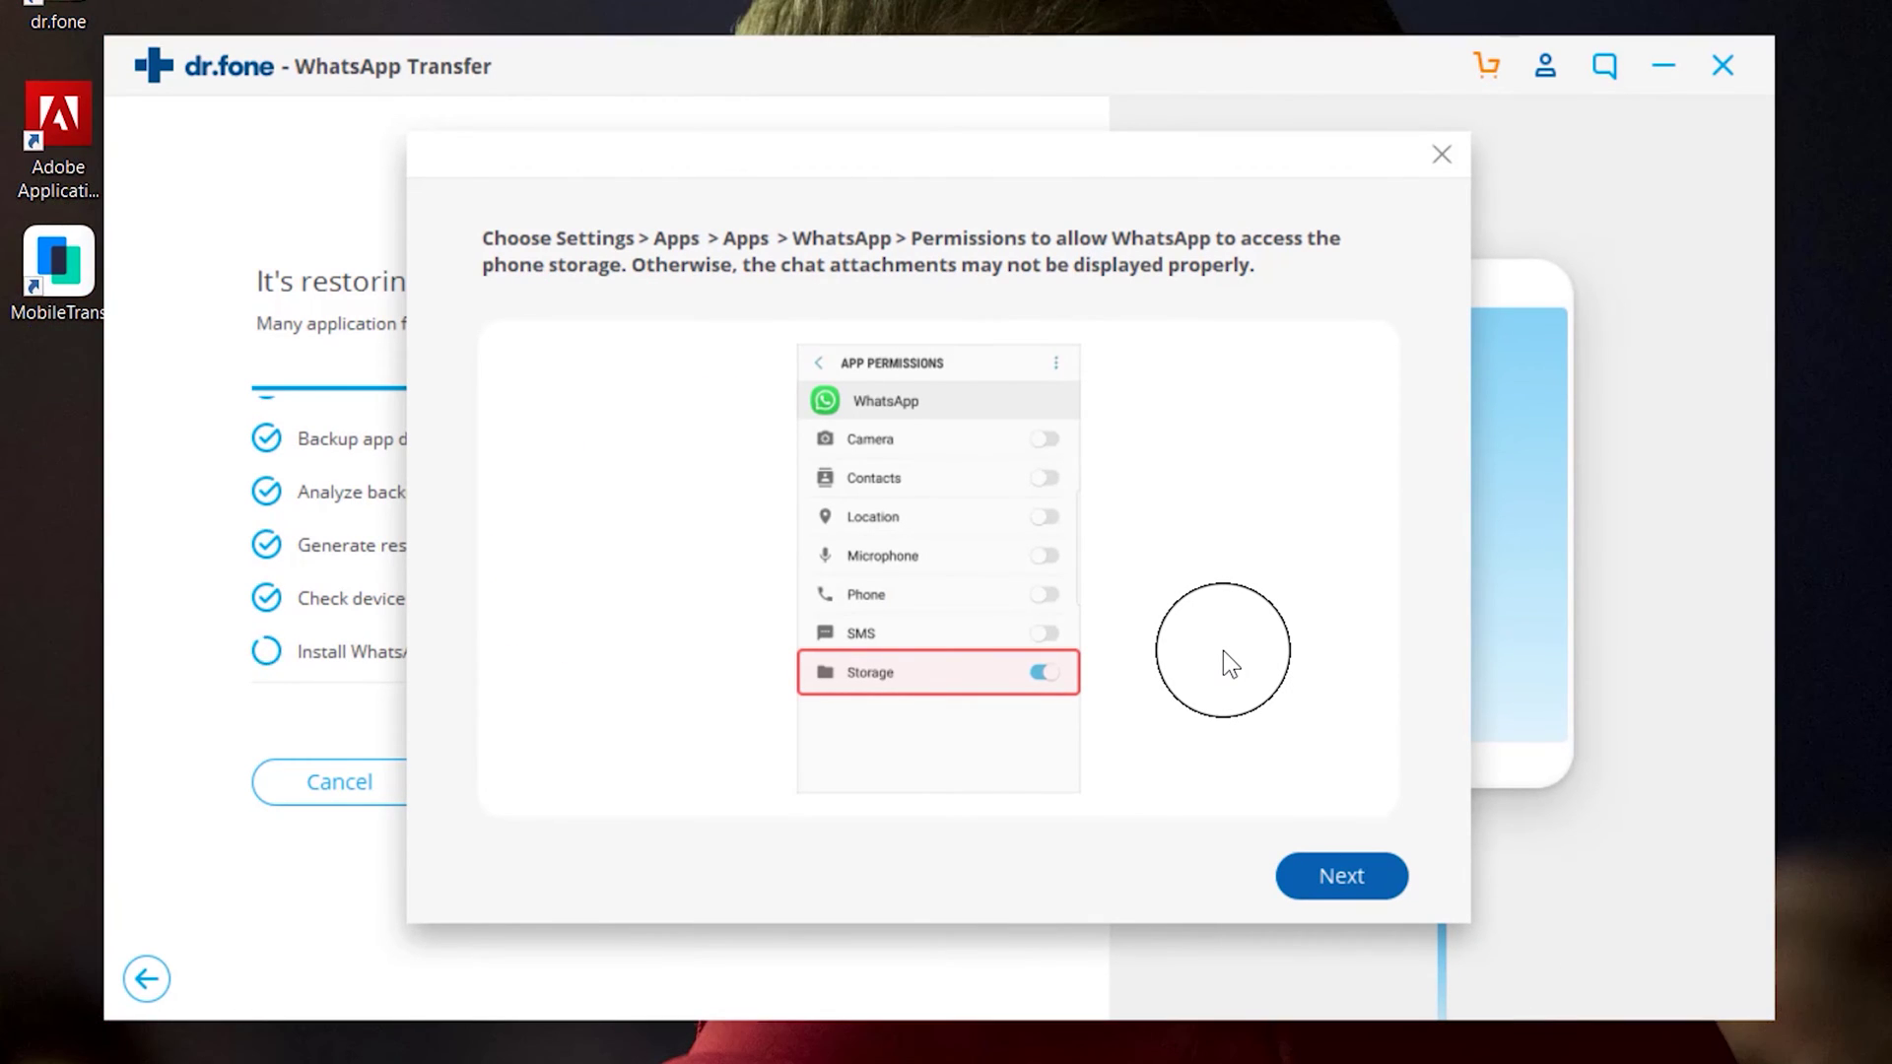
left_click(1360, 874)
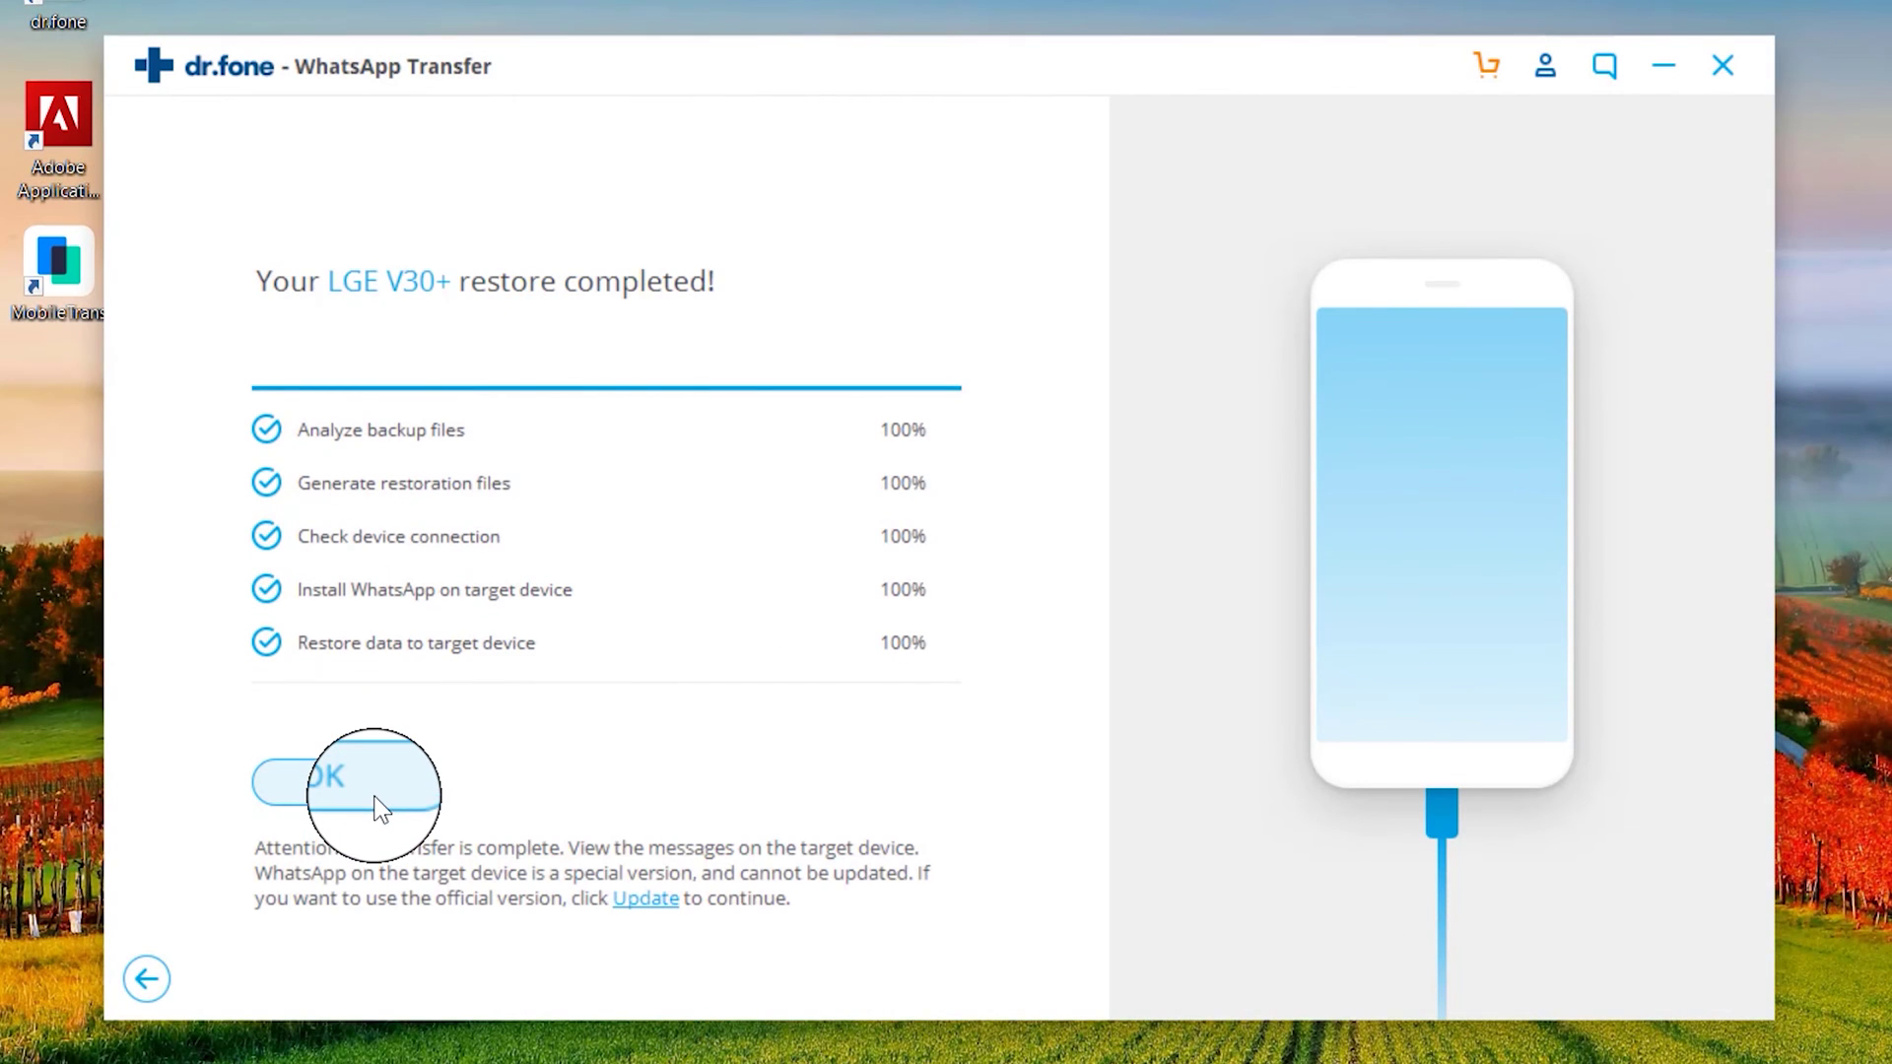
left_click(380, 806)
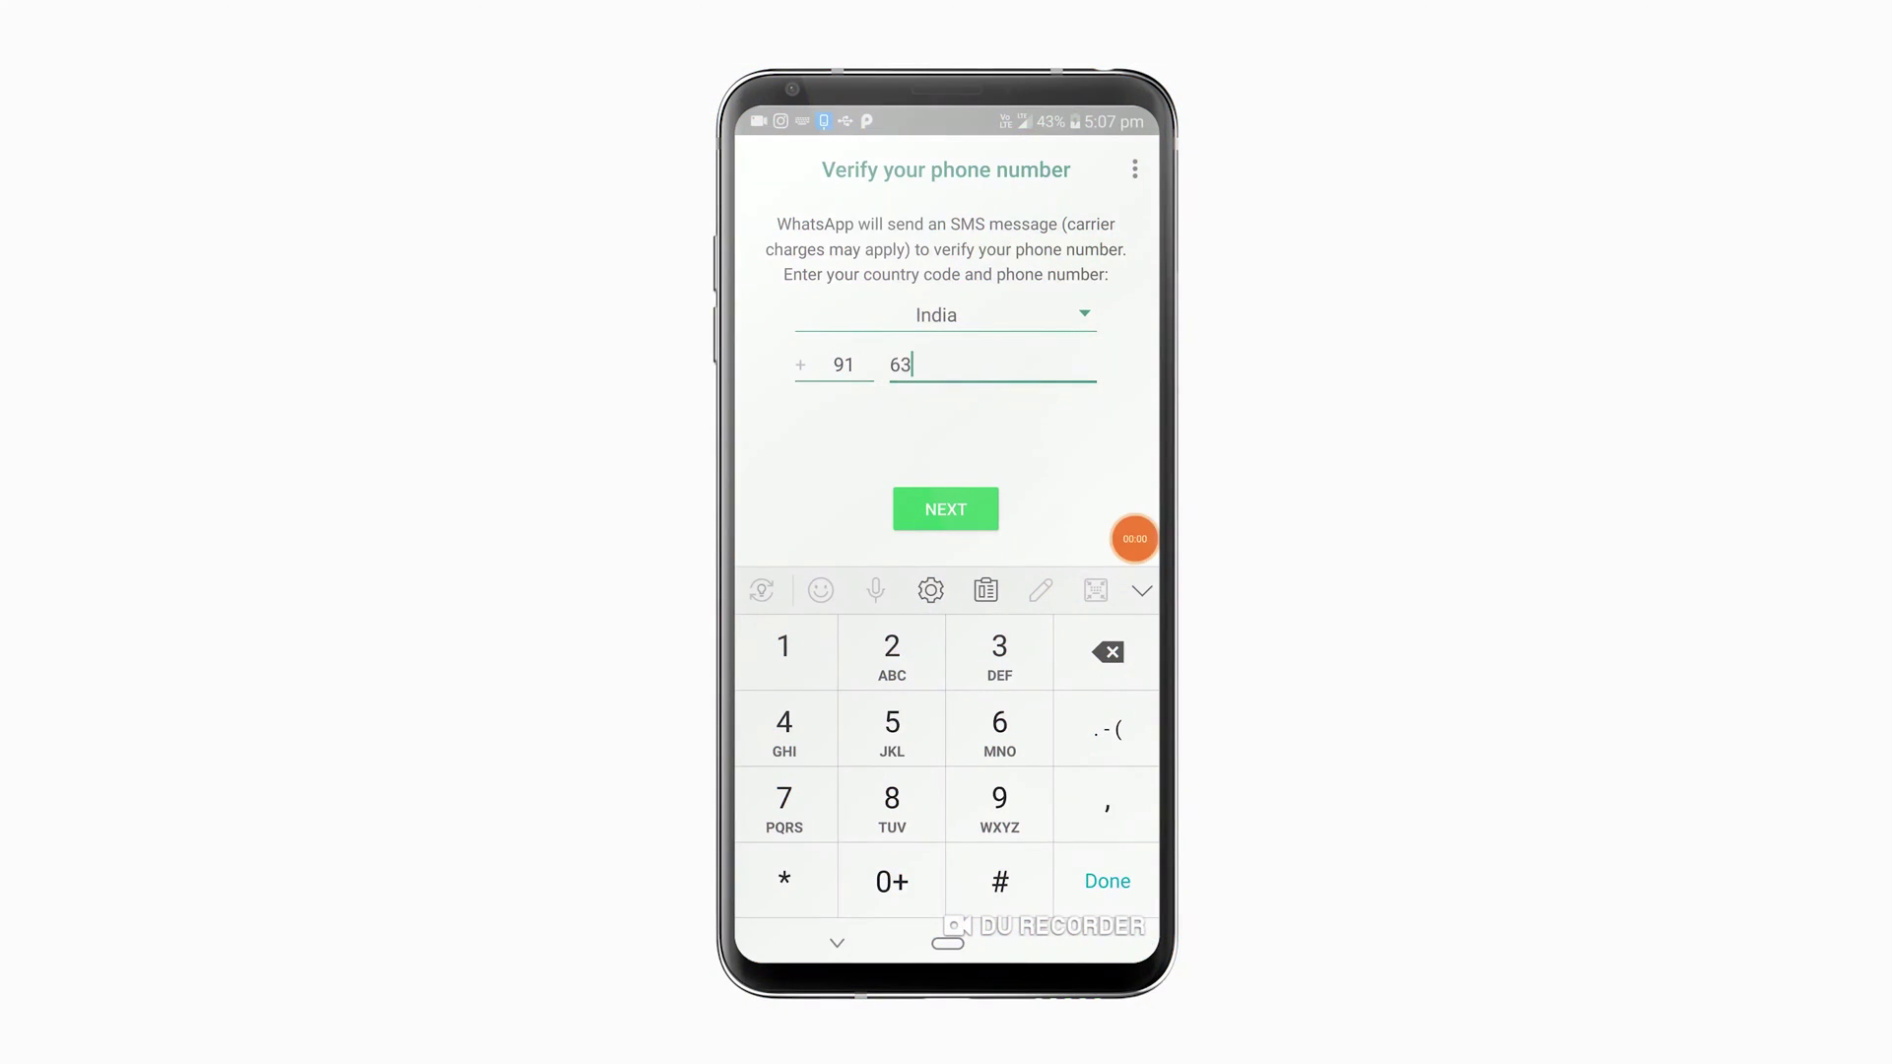
- Enter the phone number, confirm the profile name, and scroll through the transferred chats
type("86")
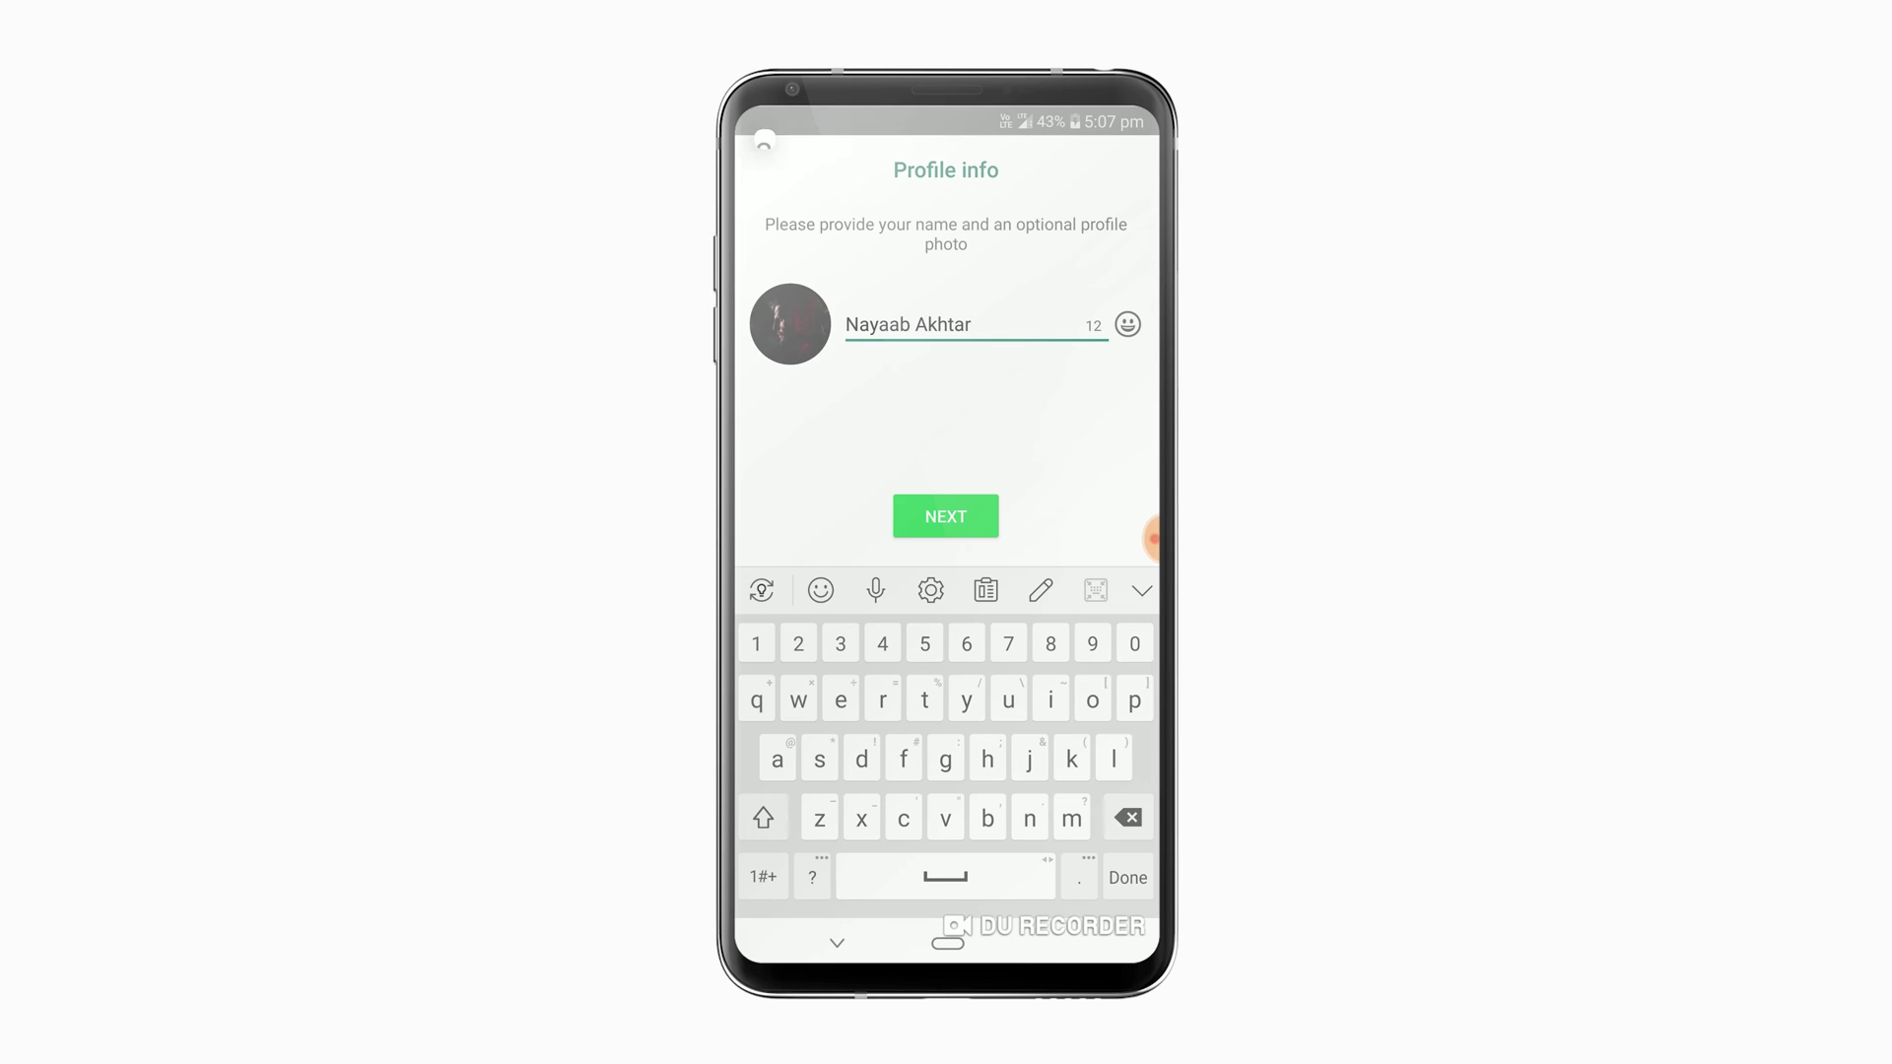
left_click(945, 516)
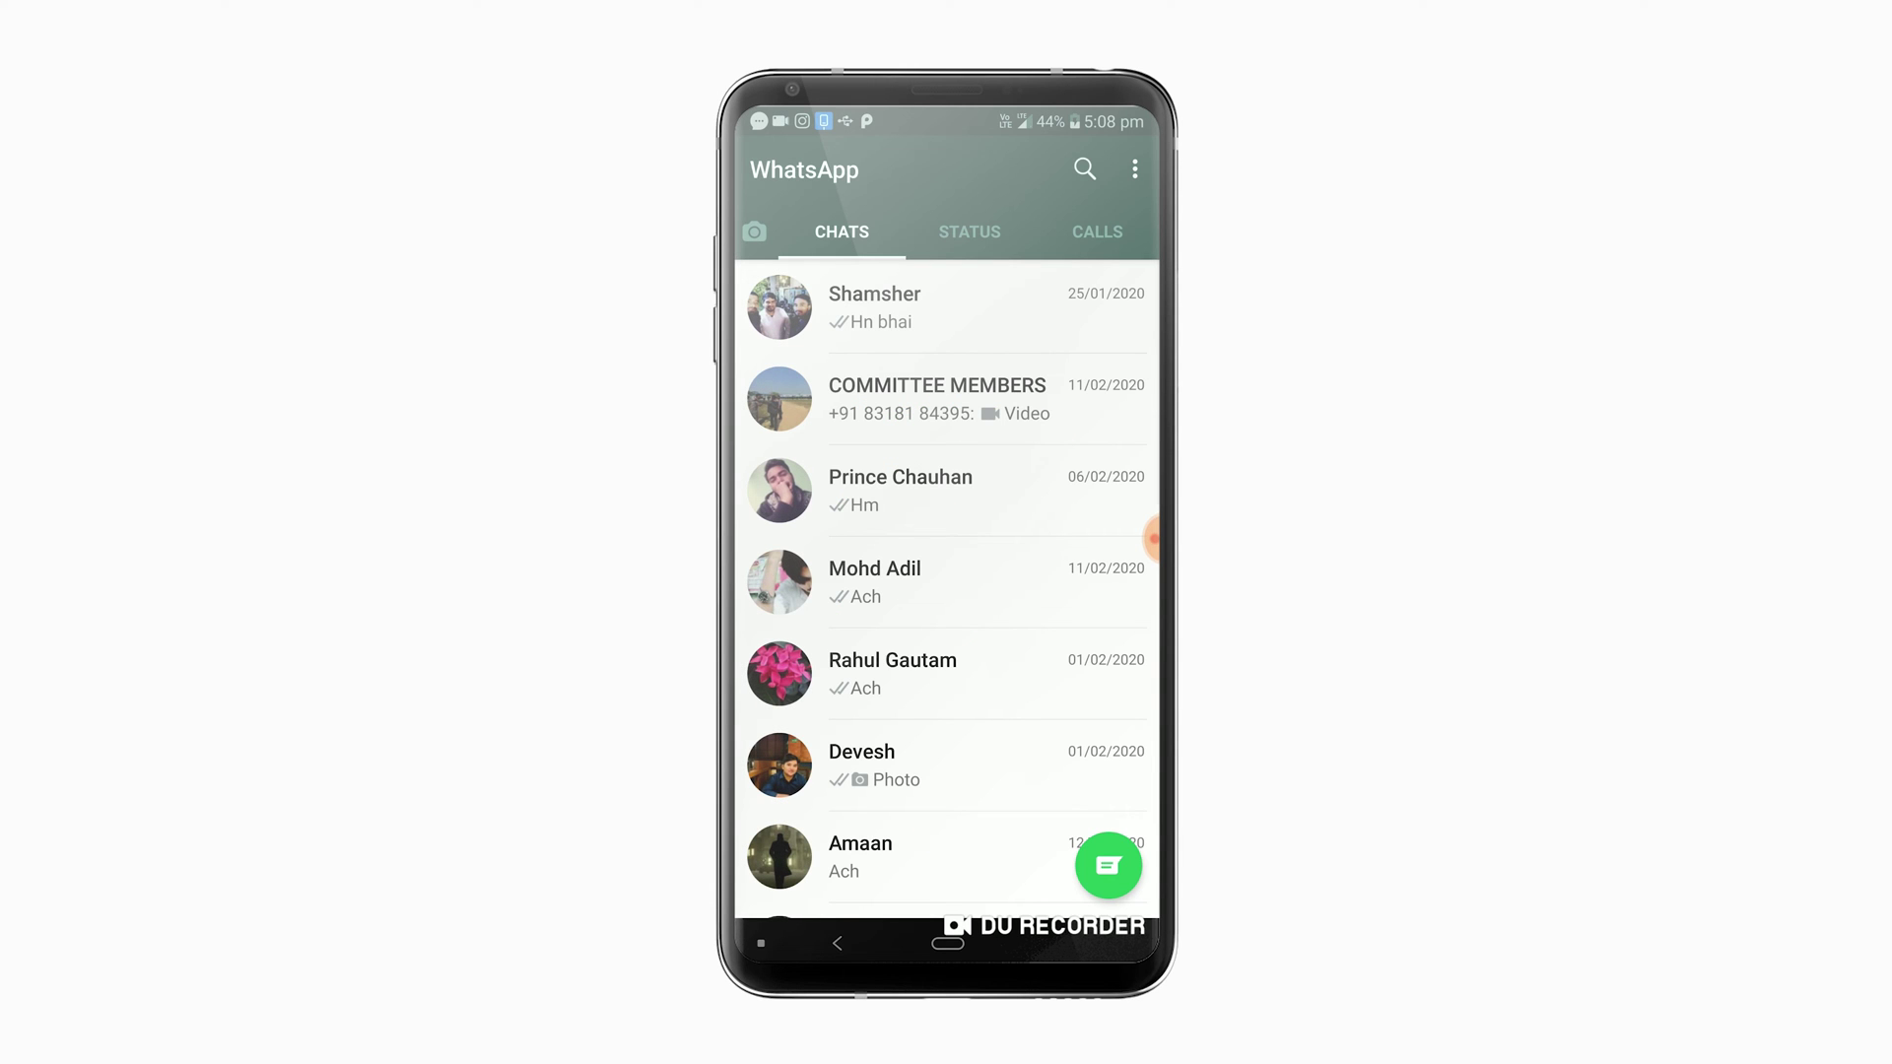
scroll(946, 591, "down", 10)
scroll(947, 592, "up", 10)
scroll(947, 592, "down", 1)
scroll(946, 592, "down", 10)
scroll(946, 591, "up", 10)
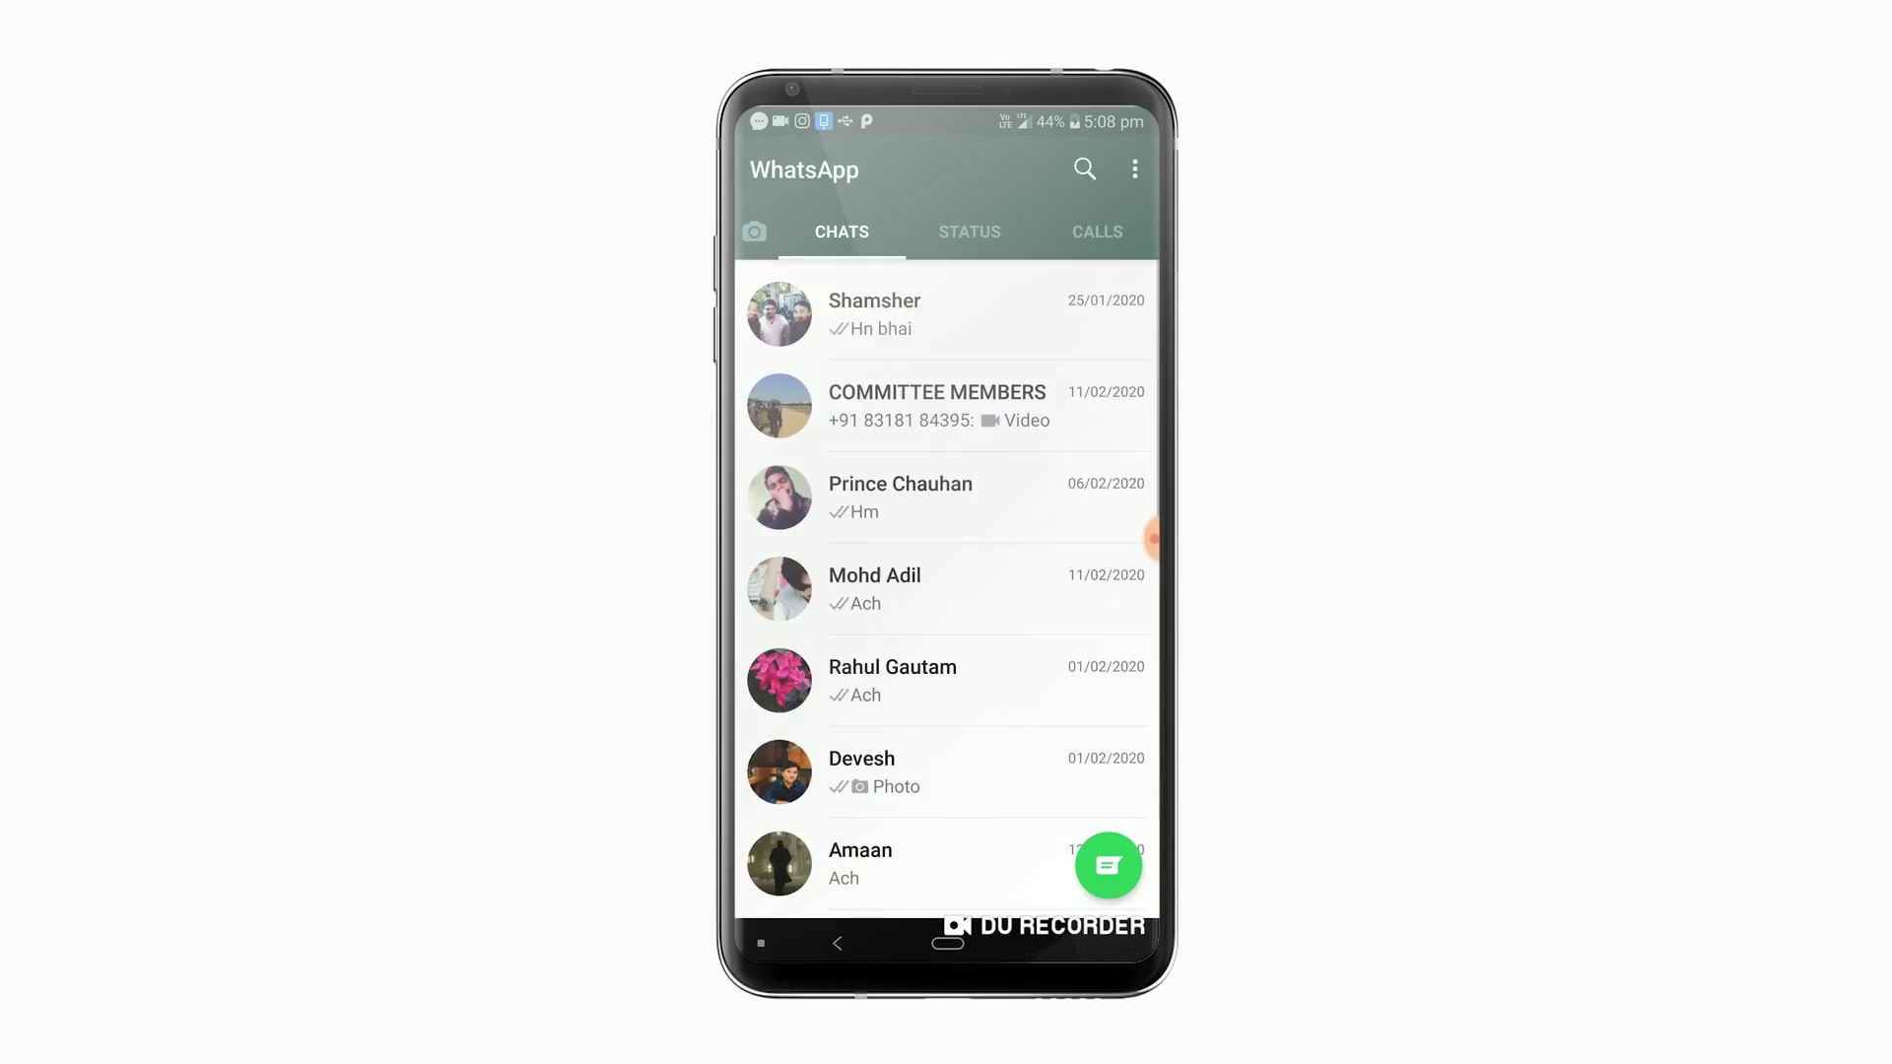
scroll(946, 592, "down", 10)
scroll(946, 591, "up", 10)
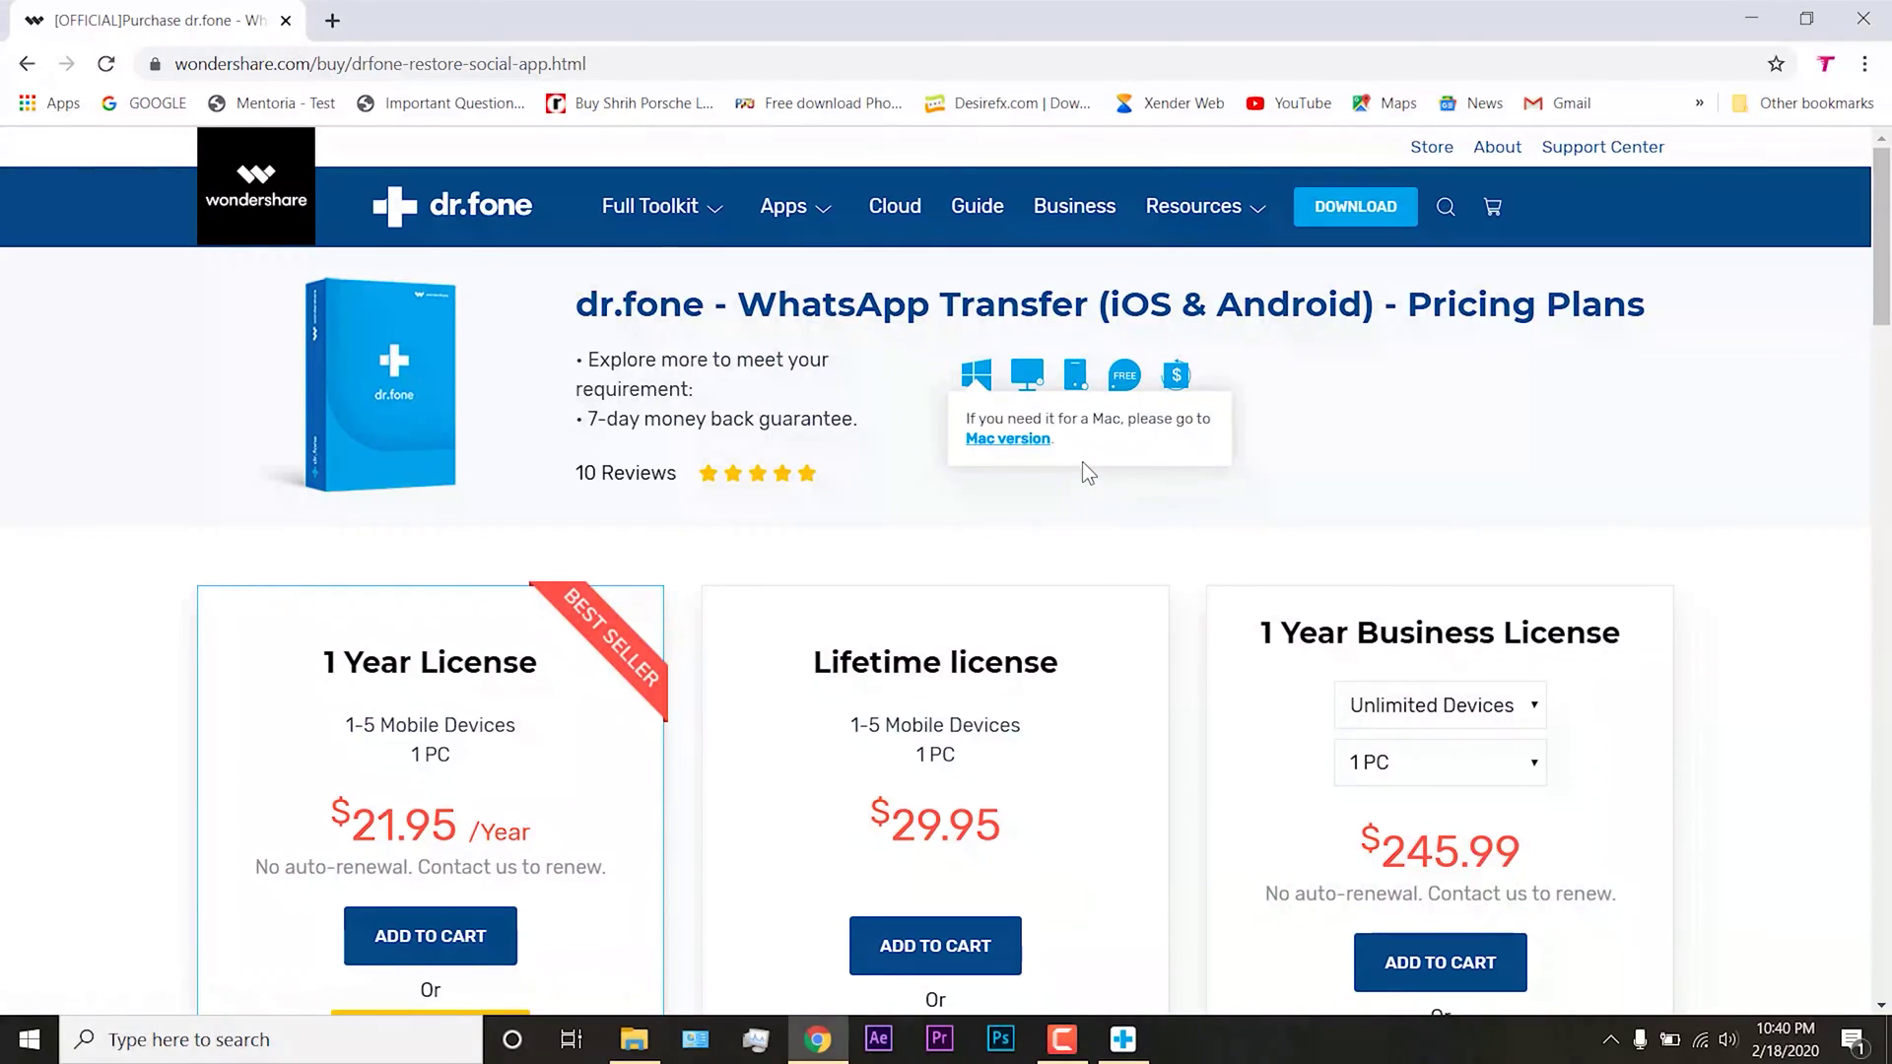
left_click(1007, 439)
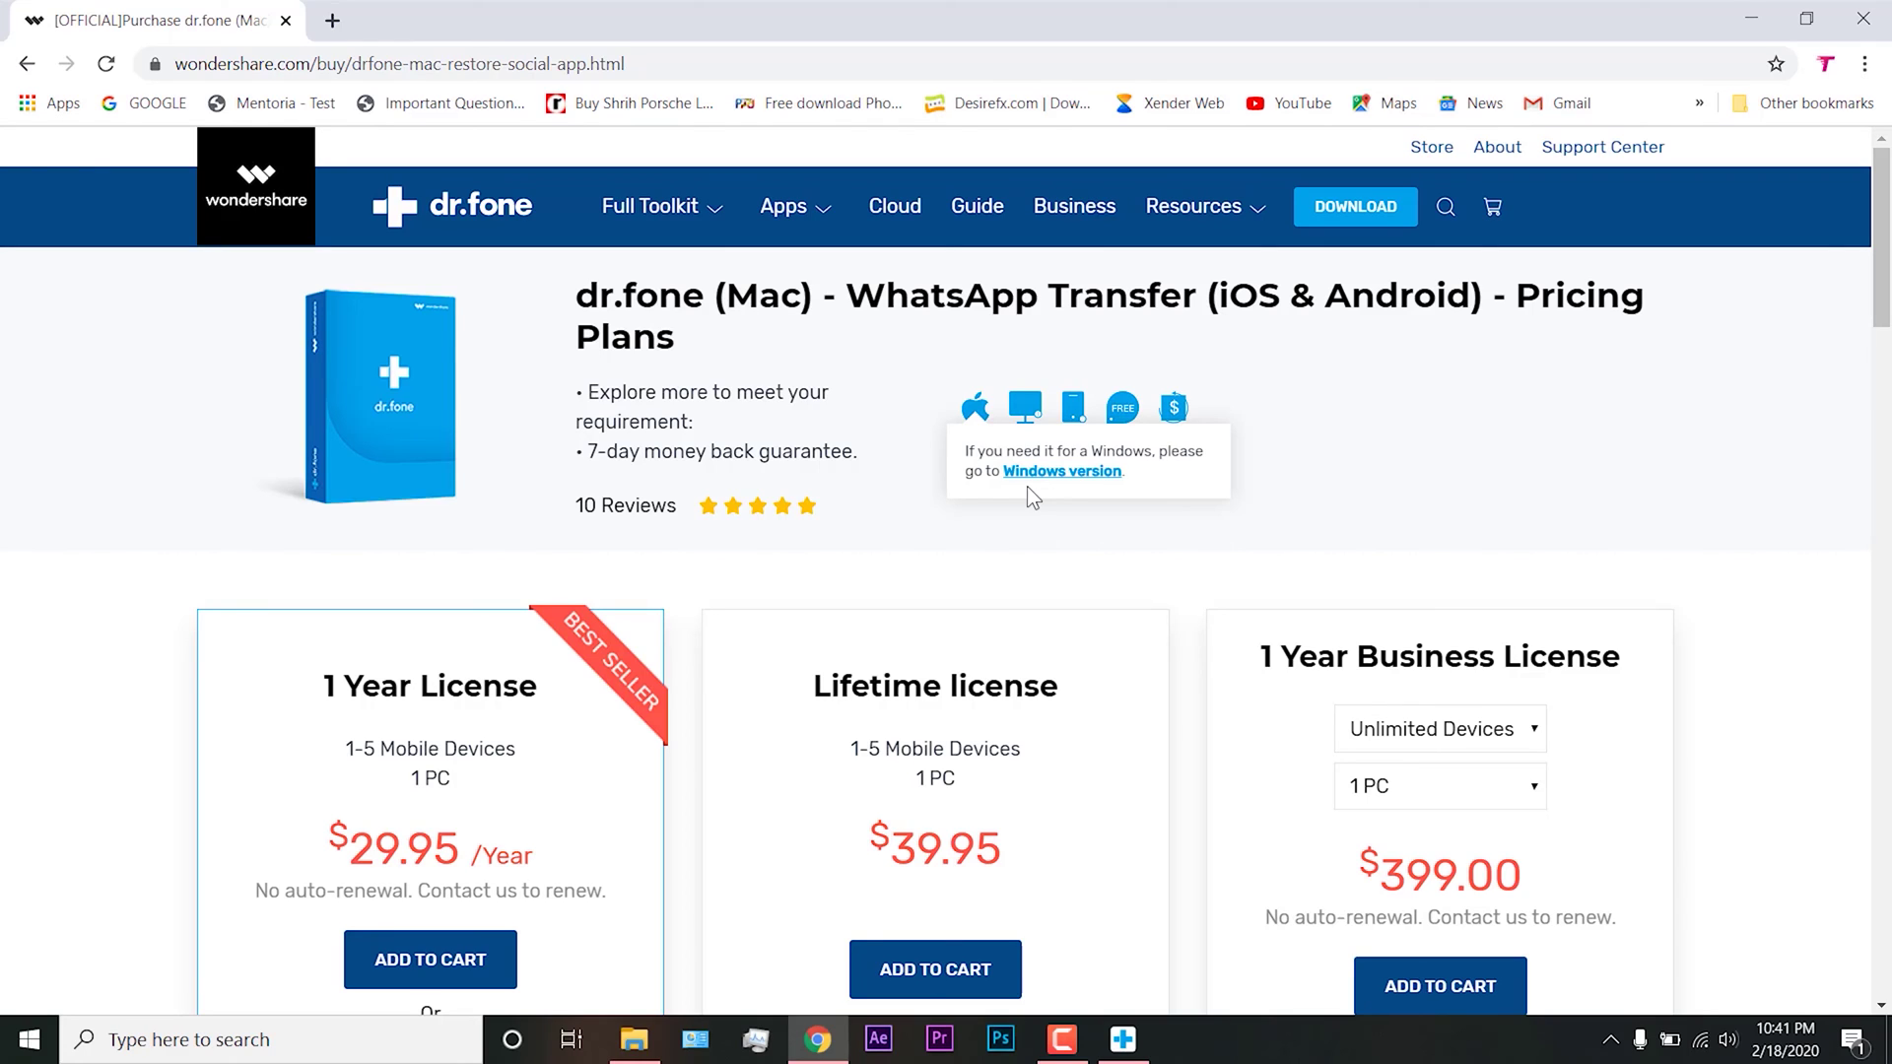
left_click(1028, 471)
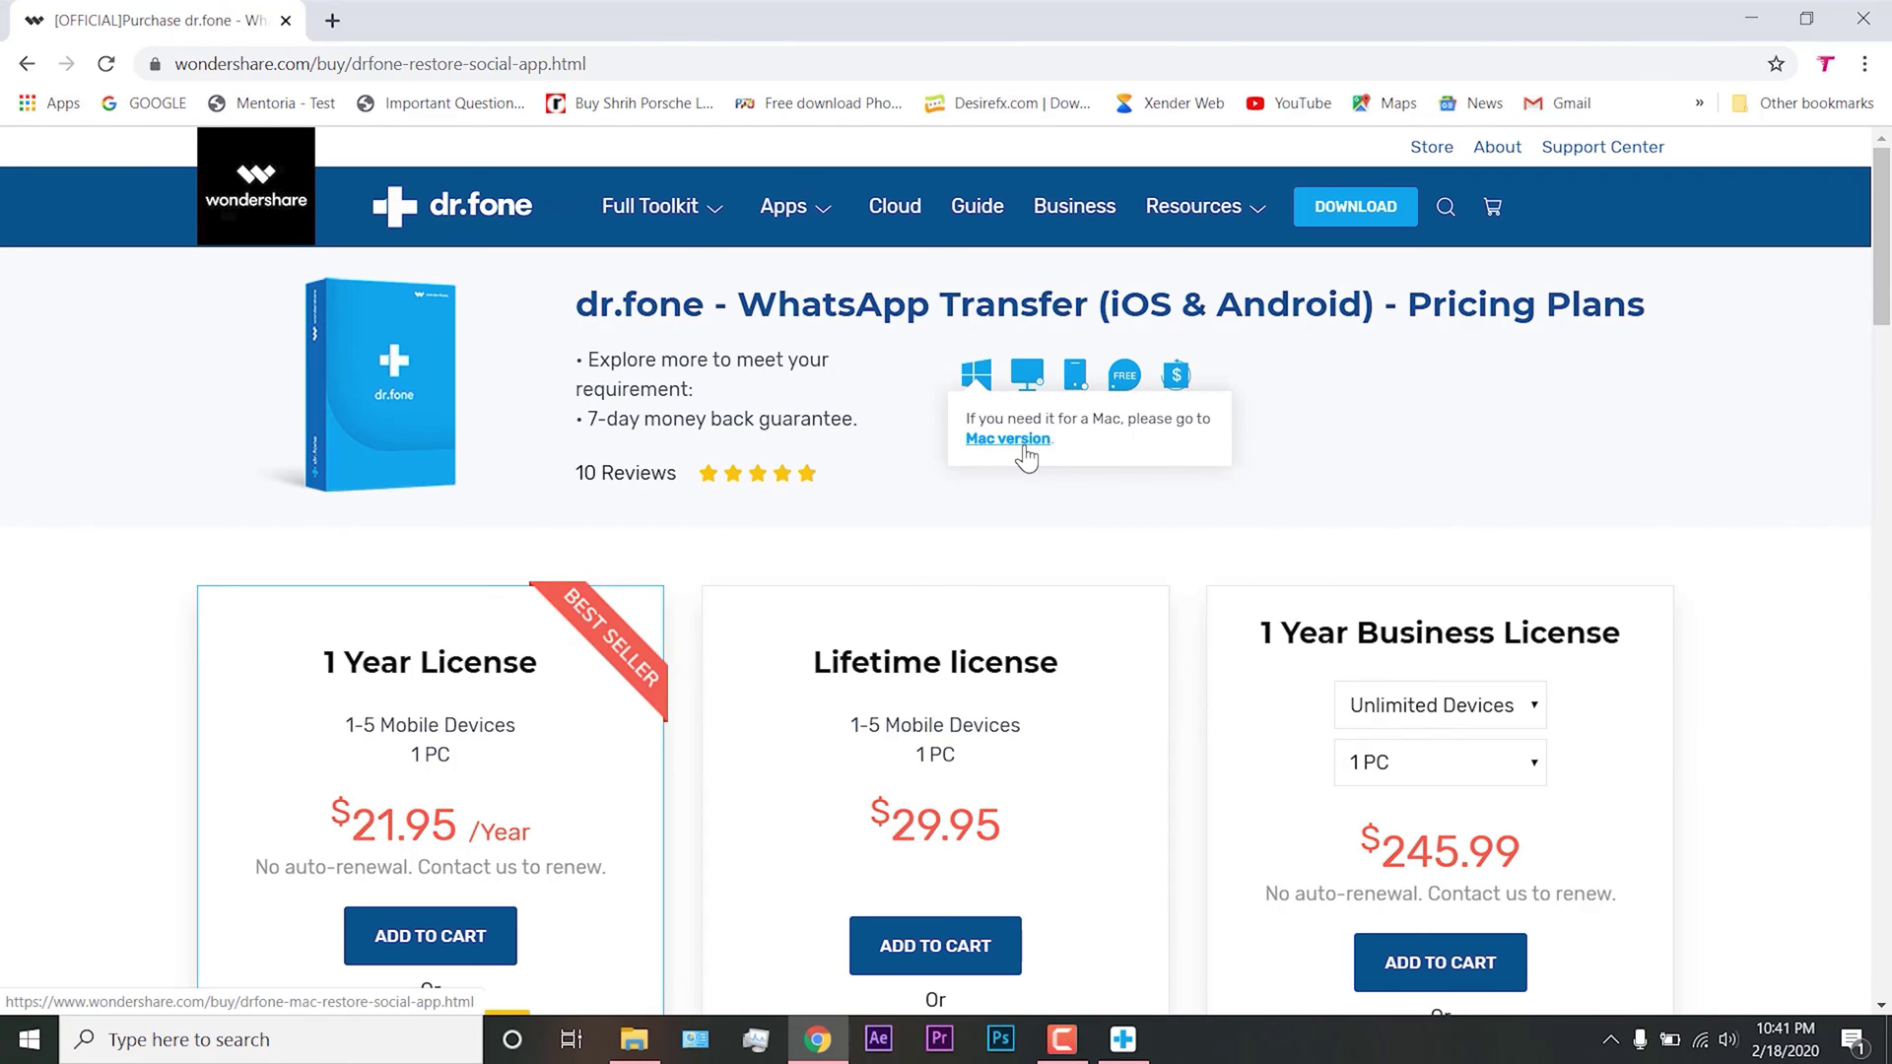